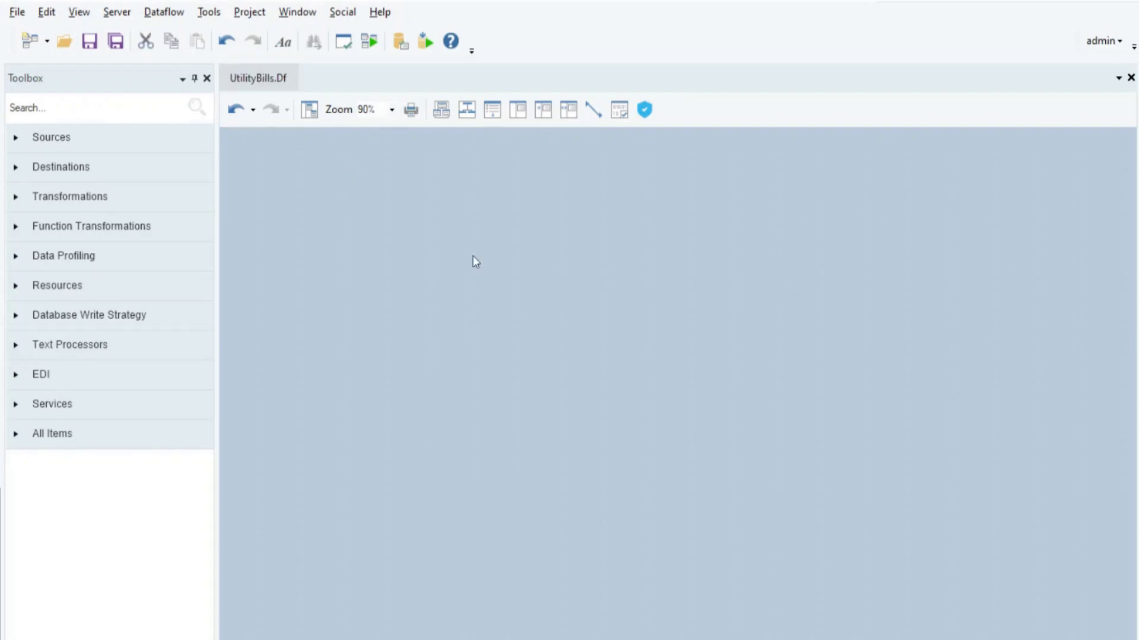
Add an Excel Workbook Source named Utility_Bill to the UtilityBills dataflow
{"action": "left_click", "coordinate": [169, 140]}
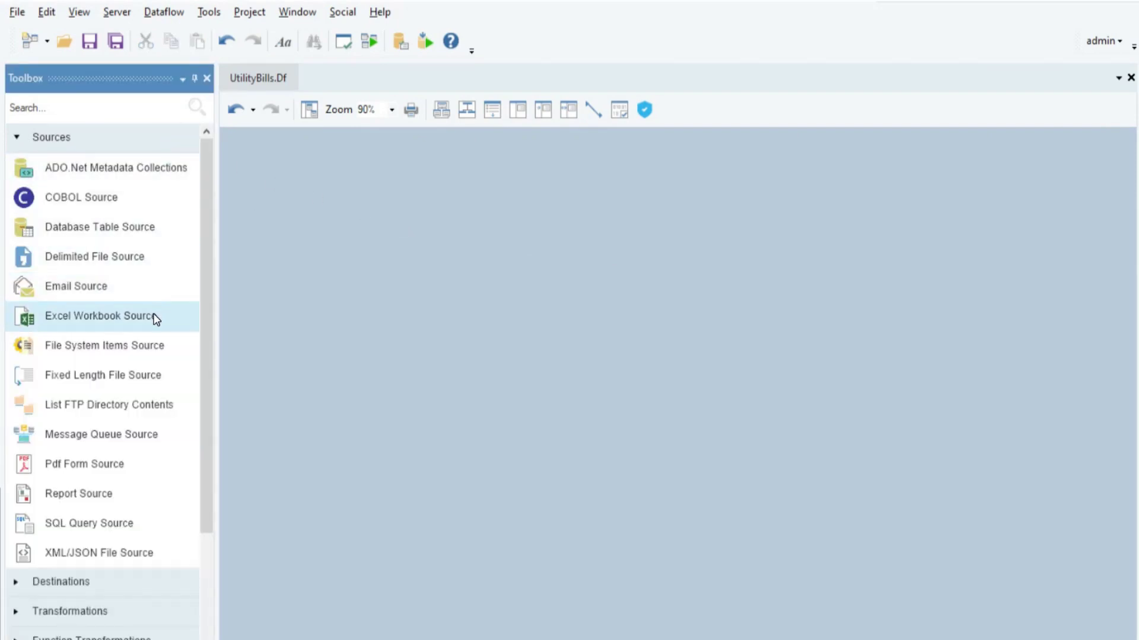
{"action": "left_click_drag", "start_coordinate": [154, 314], "coordinate": [279, 259]}
{"action": "left_click_drag", "start_coordinate": [263, 181], "coordinate": [261, 172]}
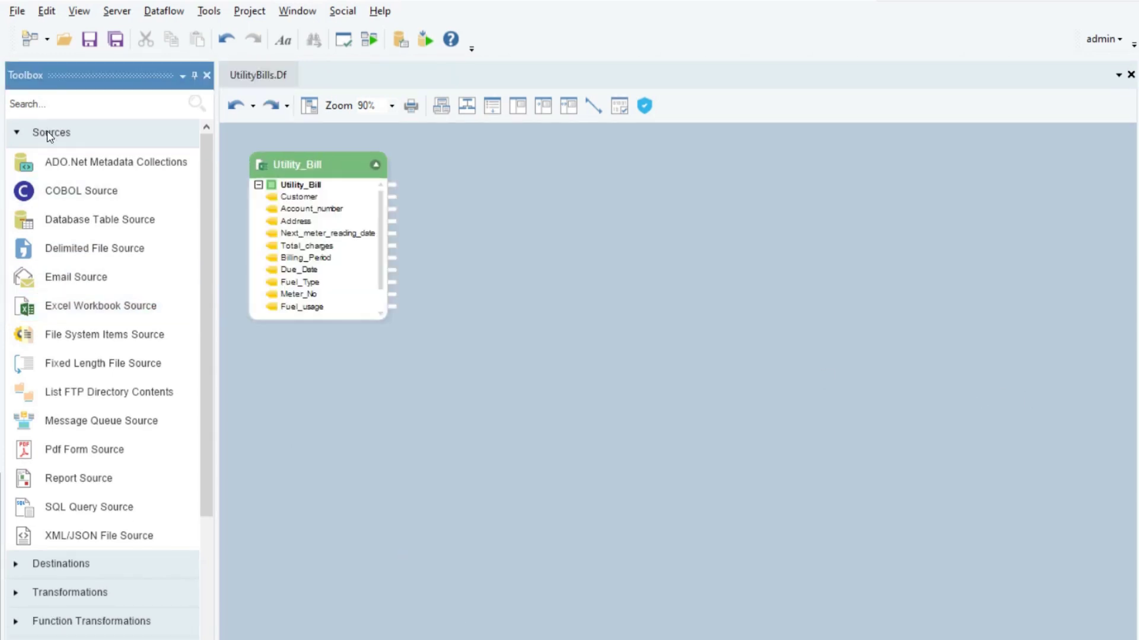
{"action": "left_click", "coordinate": [48, 134]}
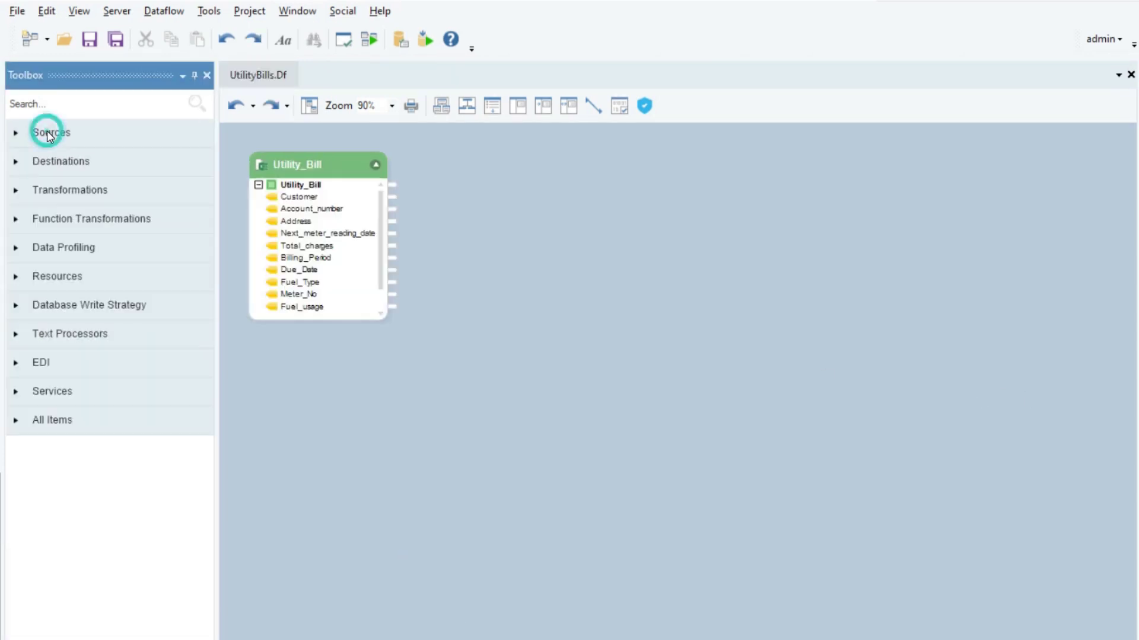
{"action": "left_click", "coordinate": [505, 236]}
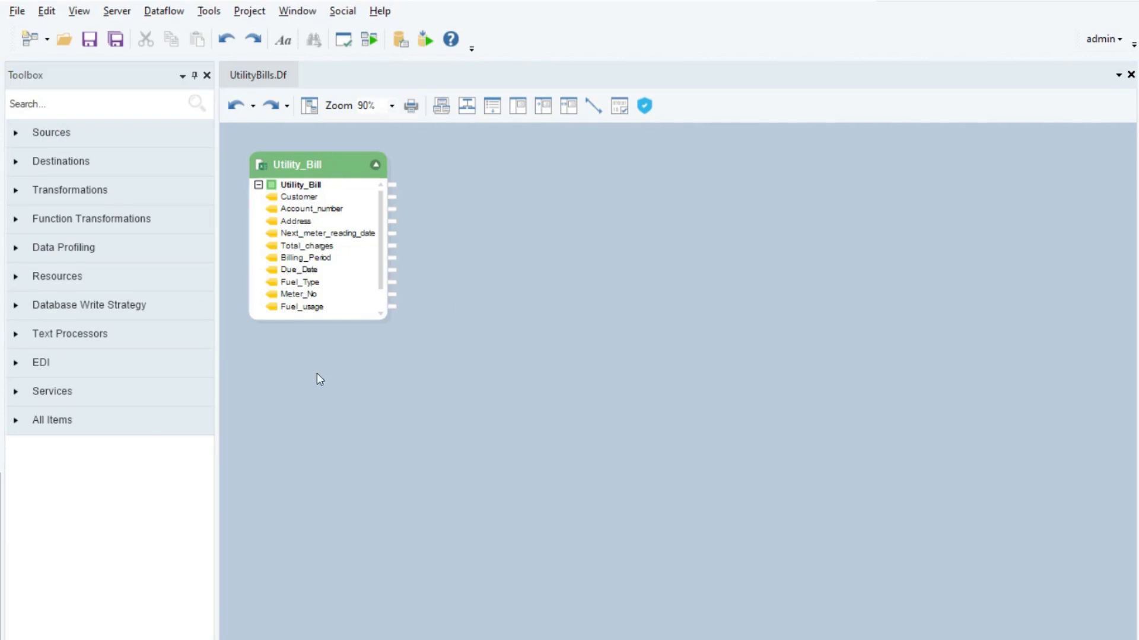
Add a Route transformation to the dataflow beside the Utility_Bill source
{"action": "left_click", "coordinate": [157, 193]}
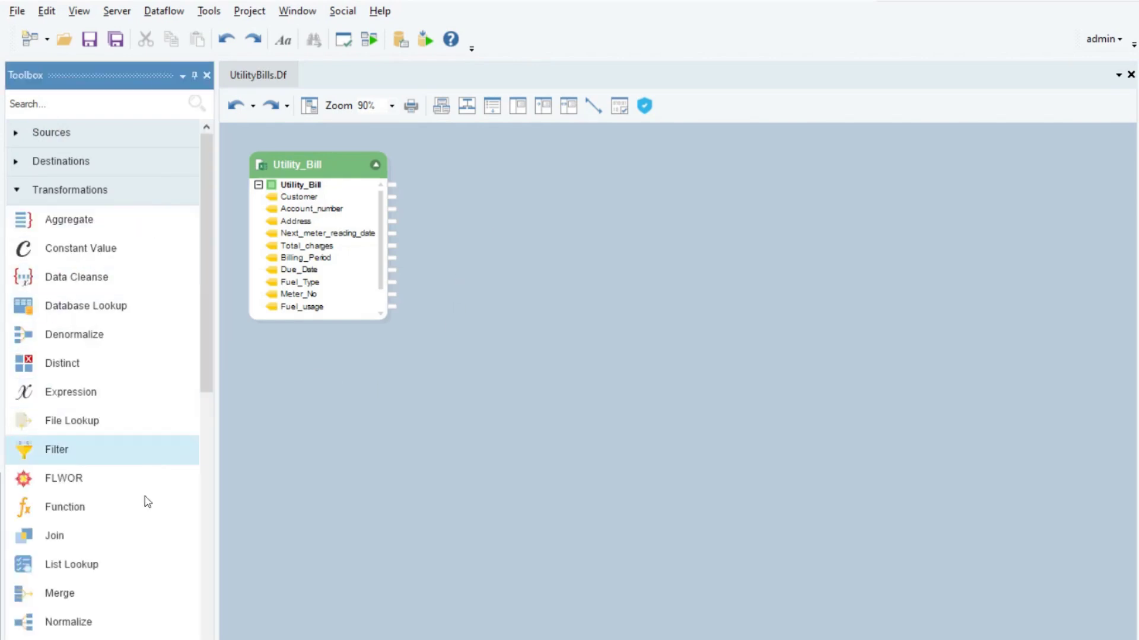
{"action": "scroll", "coordinate": [140, 540], "scroll_direction": "down", "scroll_amount": 3}
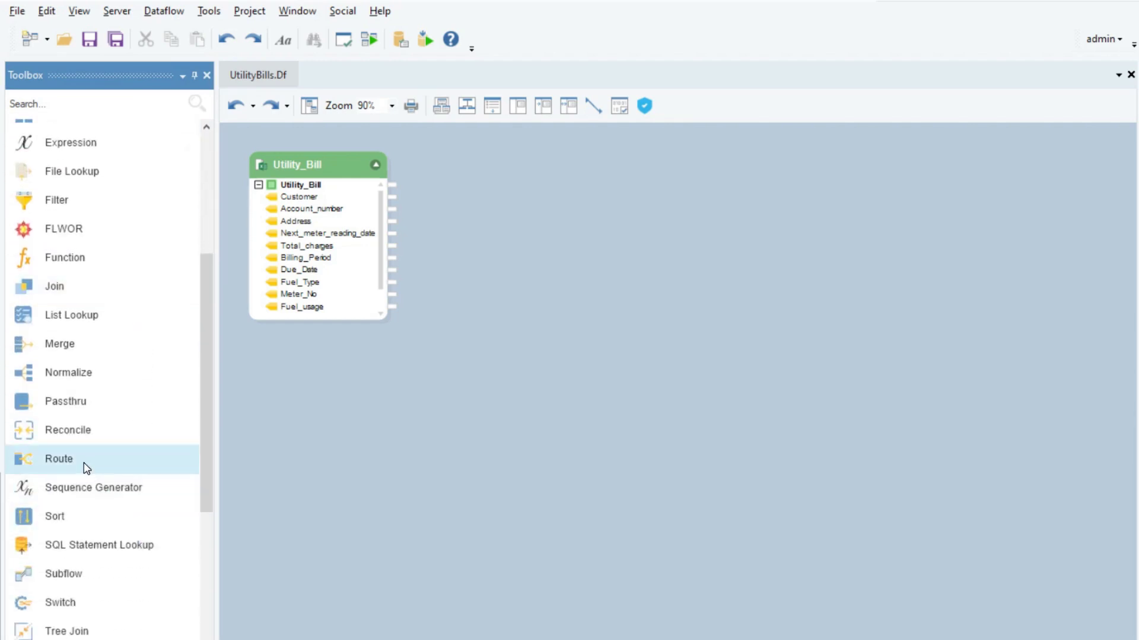
{"action": "left_click_drag", "start_coordinate": [84, 463], "coordinate": [351, 456]}
{"action": "left_click_drag", "start_coordinate": [444, 169], "coordinate": [444, 164]}
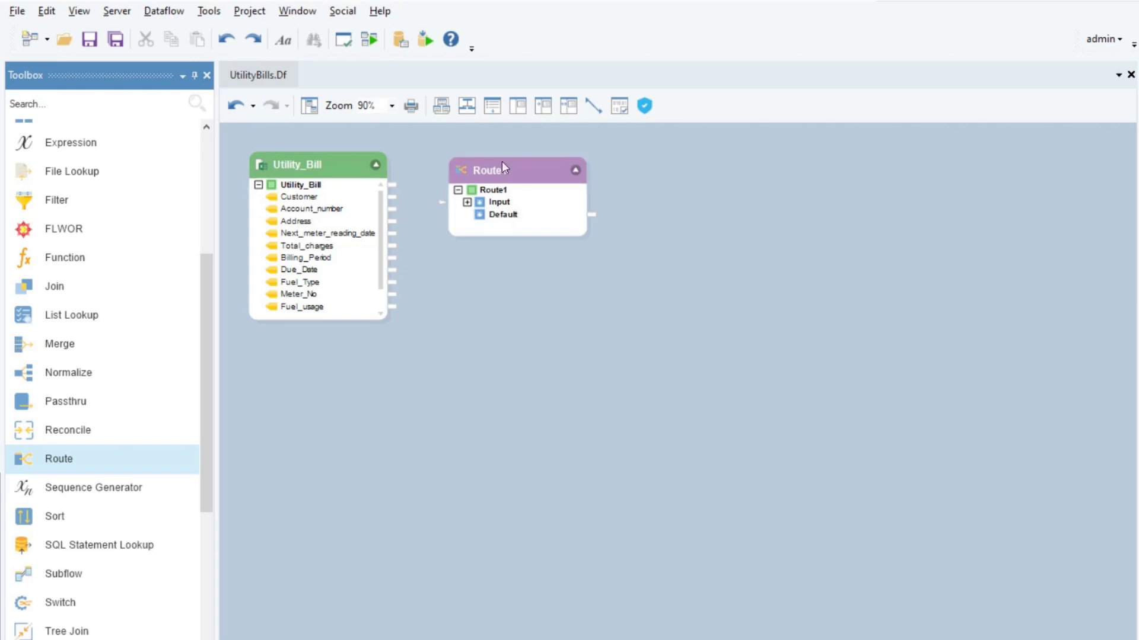
Configure the Route transformation with rules ElectricityBill (Fuel_Type = "electricity") and GasBill (Fuel_Type = "gas"), following only the first matched rule
{"action": "double_click", "coordinate": [535, 167]}
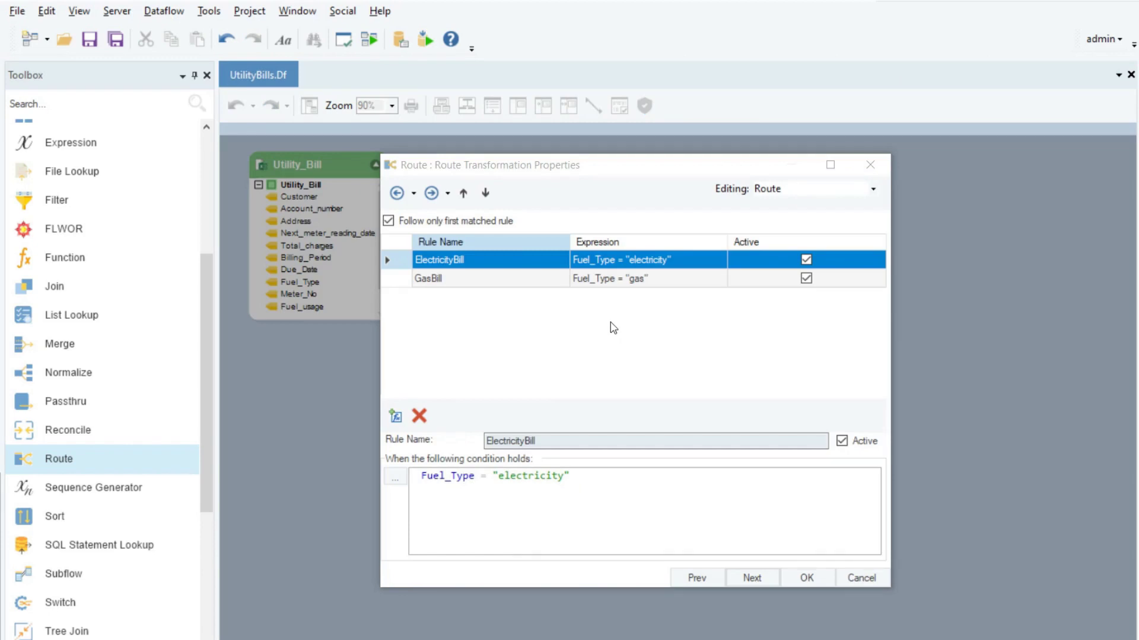
{"action": "left_click", "coordinate": [406, 259]}
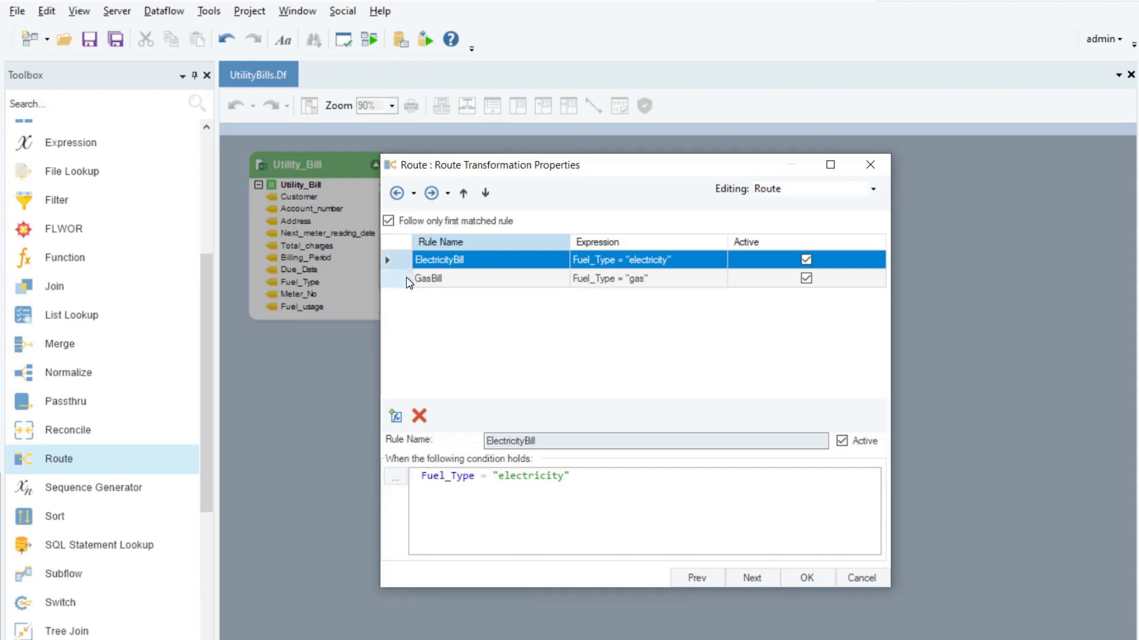
{"action": "left_click", "coordinate": [408, 279]}
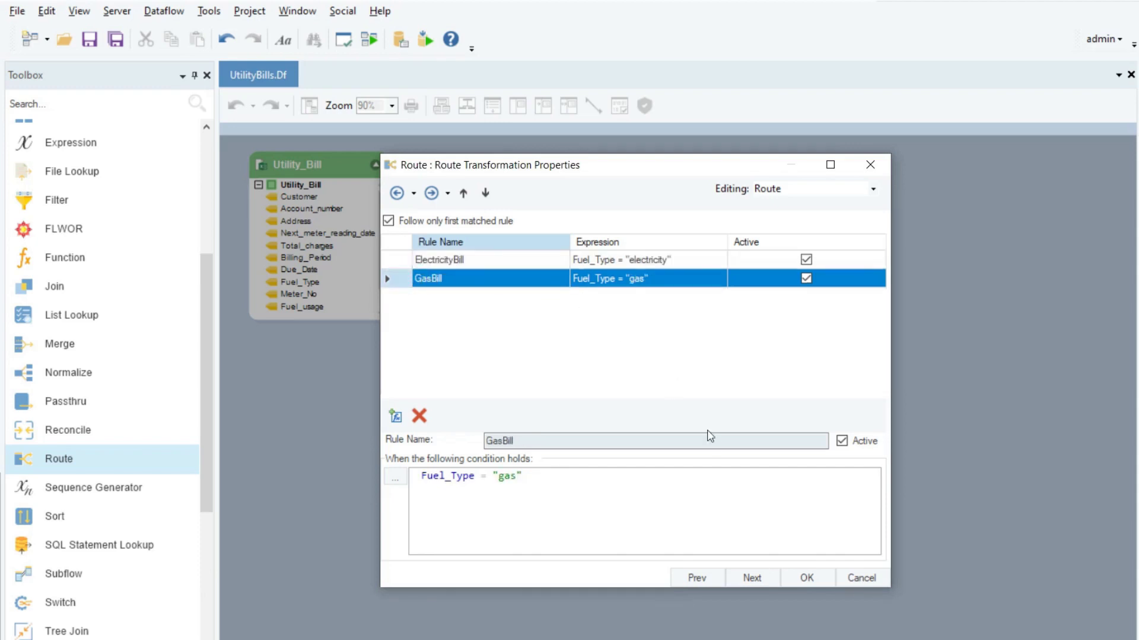
{"action": "left_click", "coordinate": [792, 577]}
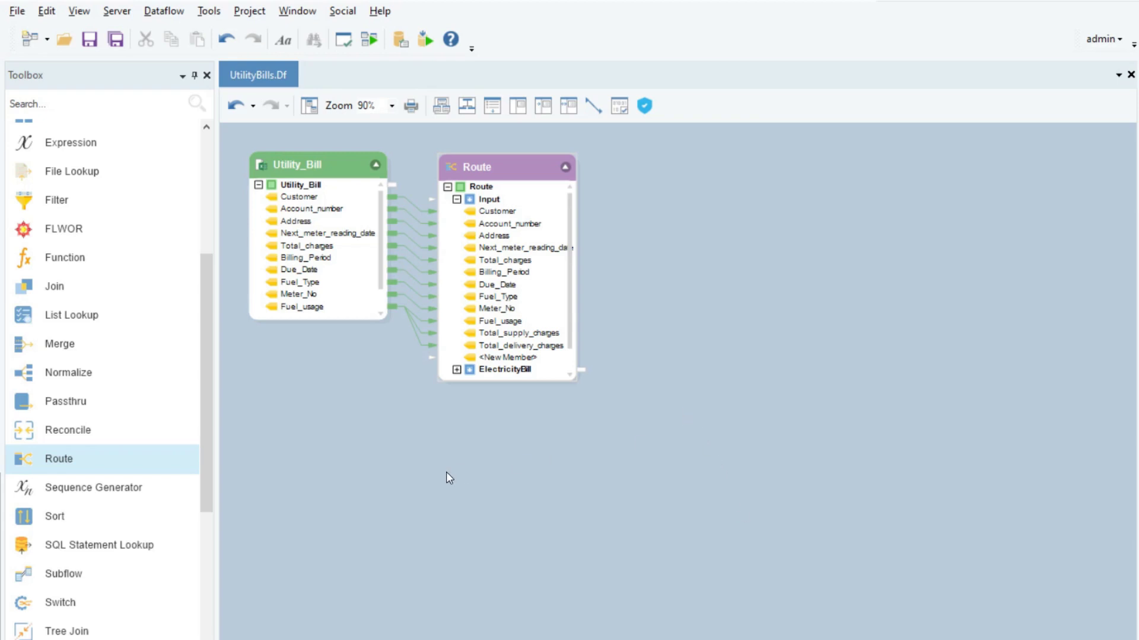
Add a Switch transformation beside Route and map Fuel_usage from the ElectricityBill output to it
{"action": "left_click_drag", "start_coordinate": [106, 609], "coordinate": [302, 609]}
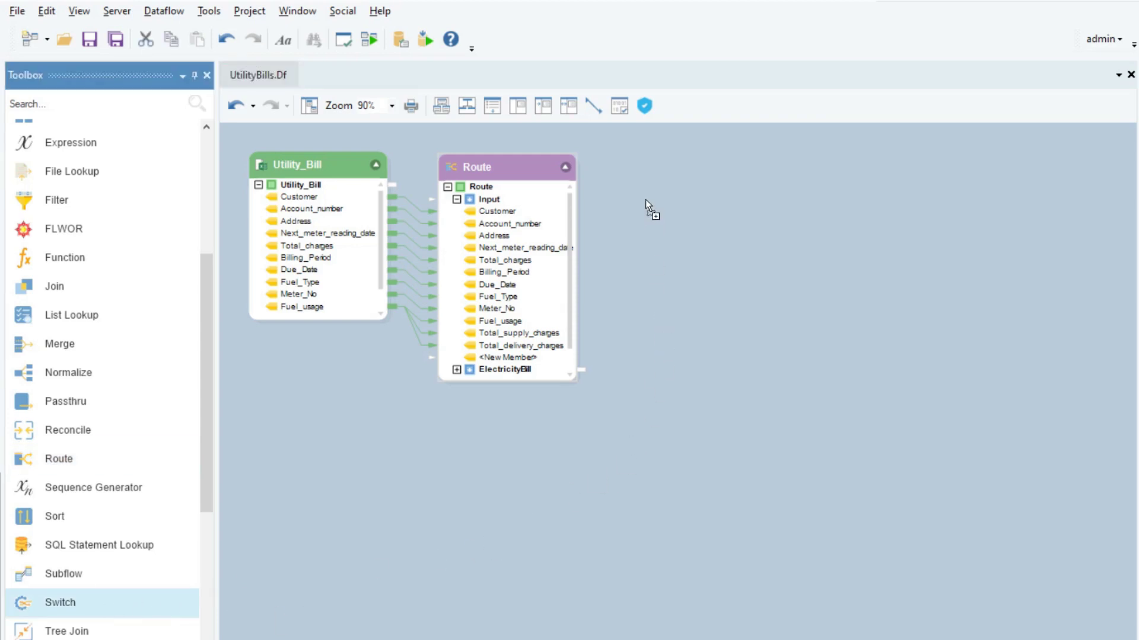
{"action": "left_click_drag", "start_coordinate": [639, 171], "coordinate": [640, 171]}
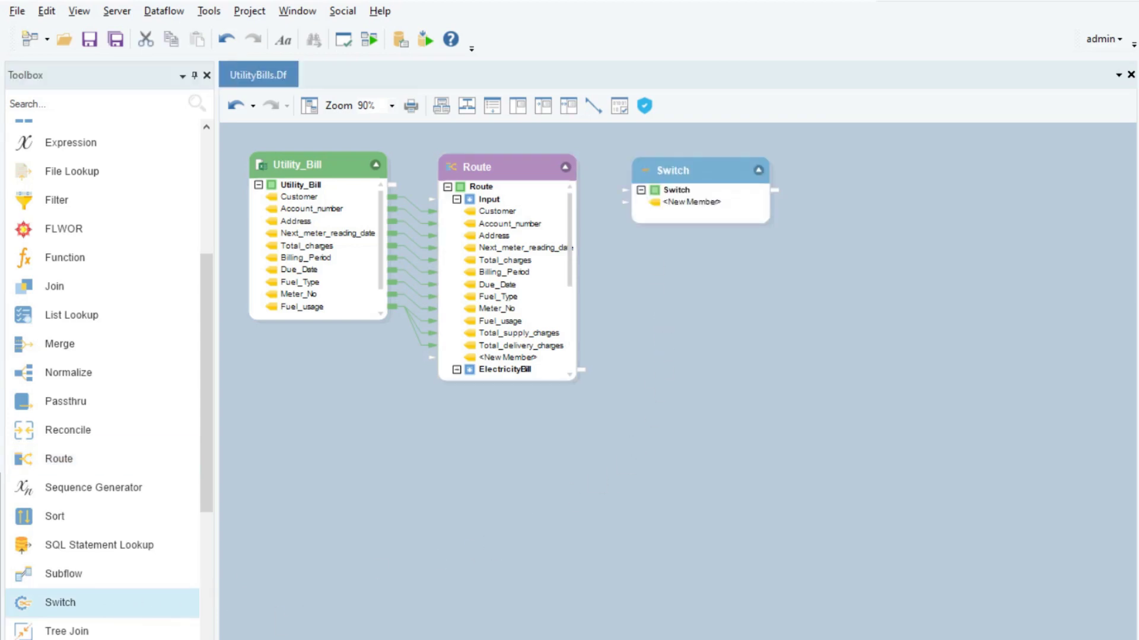
{"action": "scroll", "coordinate": [569, 331], "scroll_direction": "down", "scroll_amount": 5}
{"action": "left_click_drag", "start_coordinate": [579, 321], "coordinate": [622, 203]}
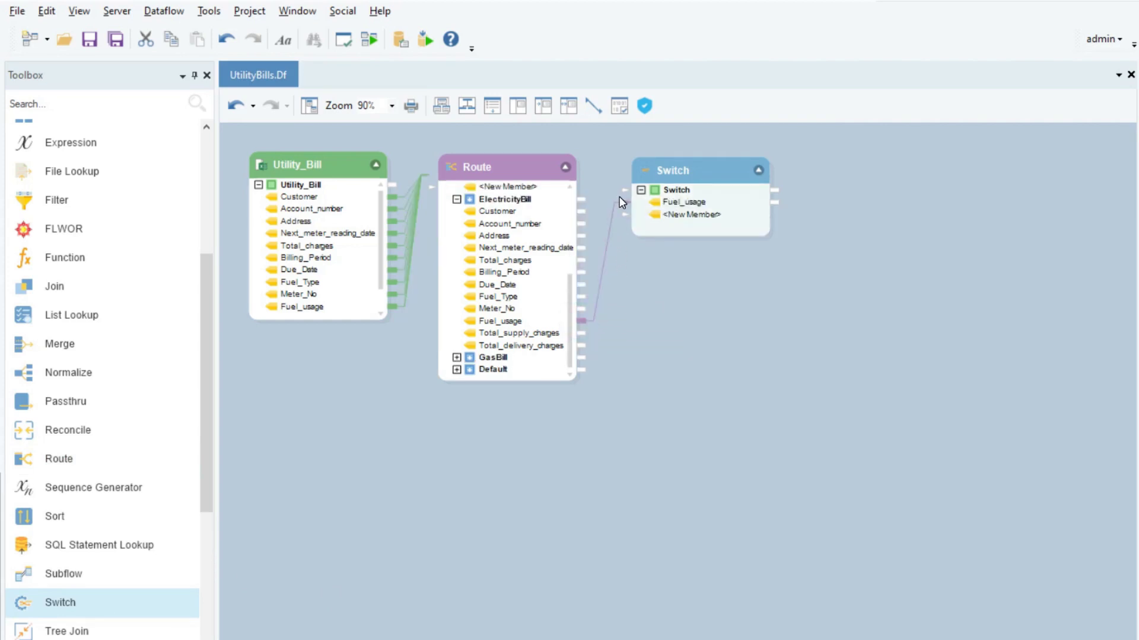
Add a Real output field UnitSurcharge to the Switch_Electricity layout and keep Fuel_usage as input only
{"action": "double_click", "coordinate": [732, 170]}
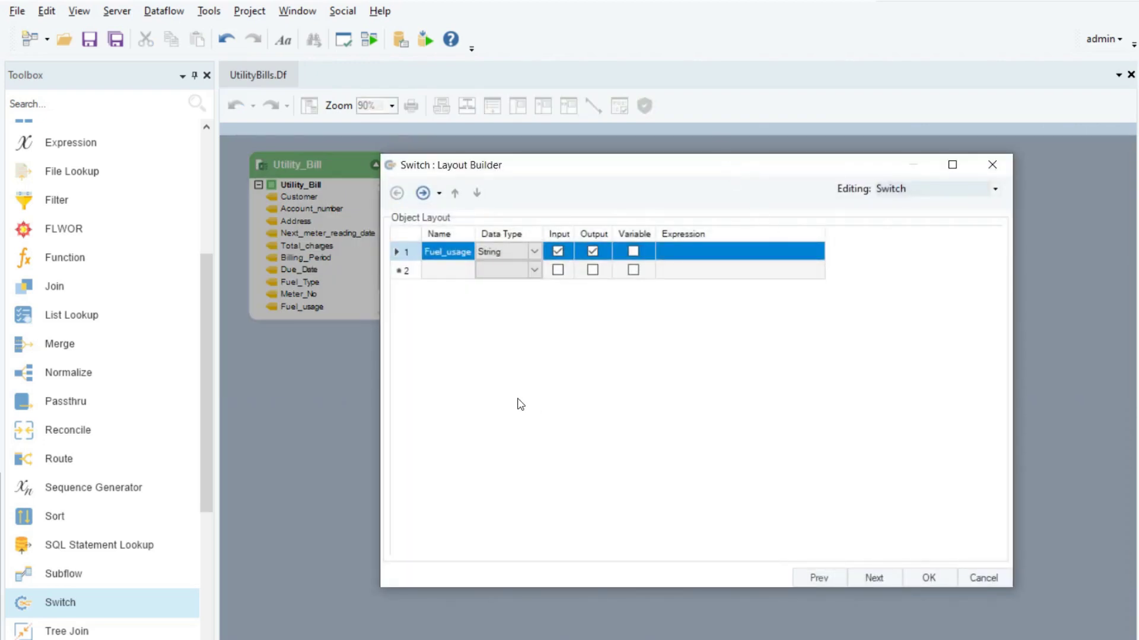
{"action": "left_click", "coordinate": [430, 270]}
{"action": "left_click", "coordinate": [429, 270]}
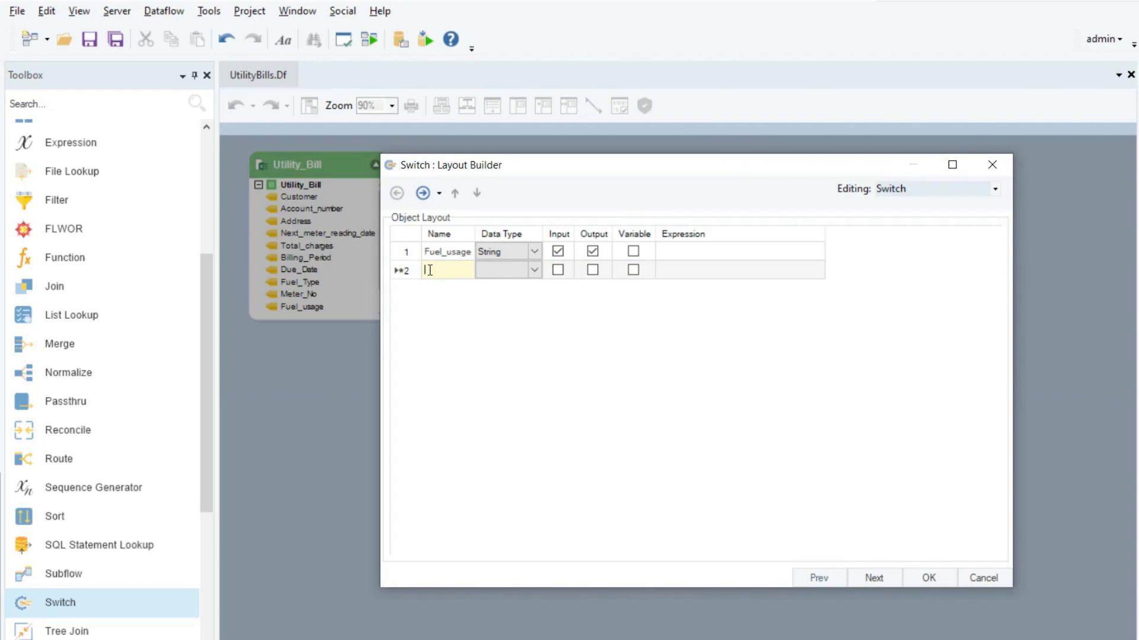
{"action": "type", "text": "UnitSurcharge"}
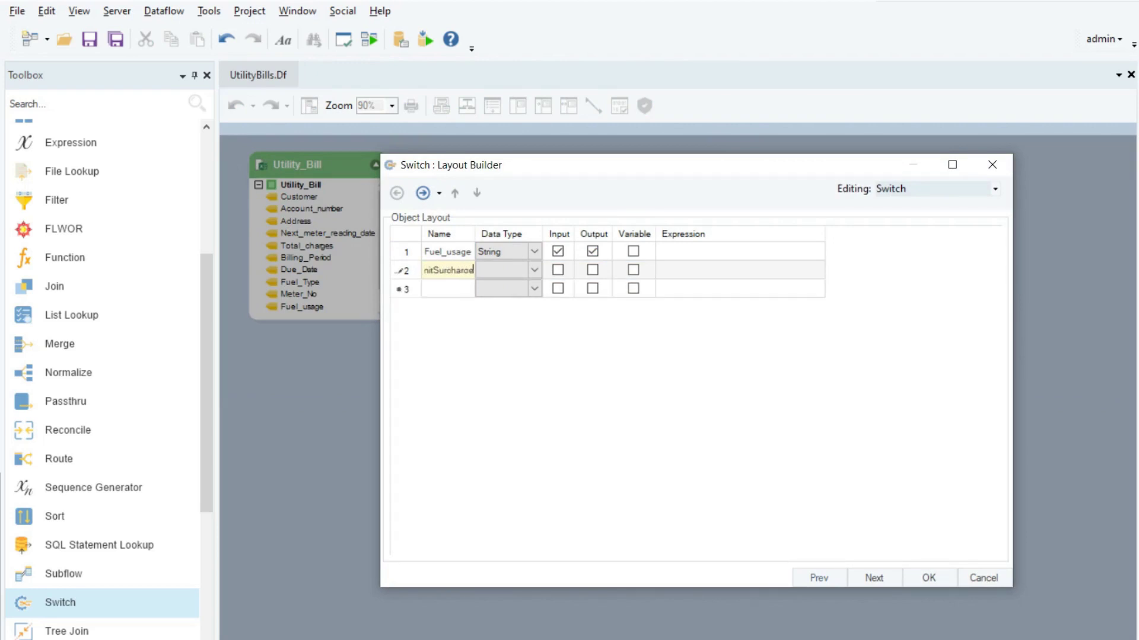
{"action": "left_click", "coordinate": [592, 270]}
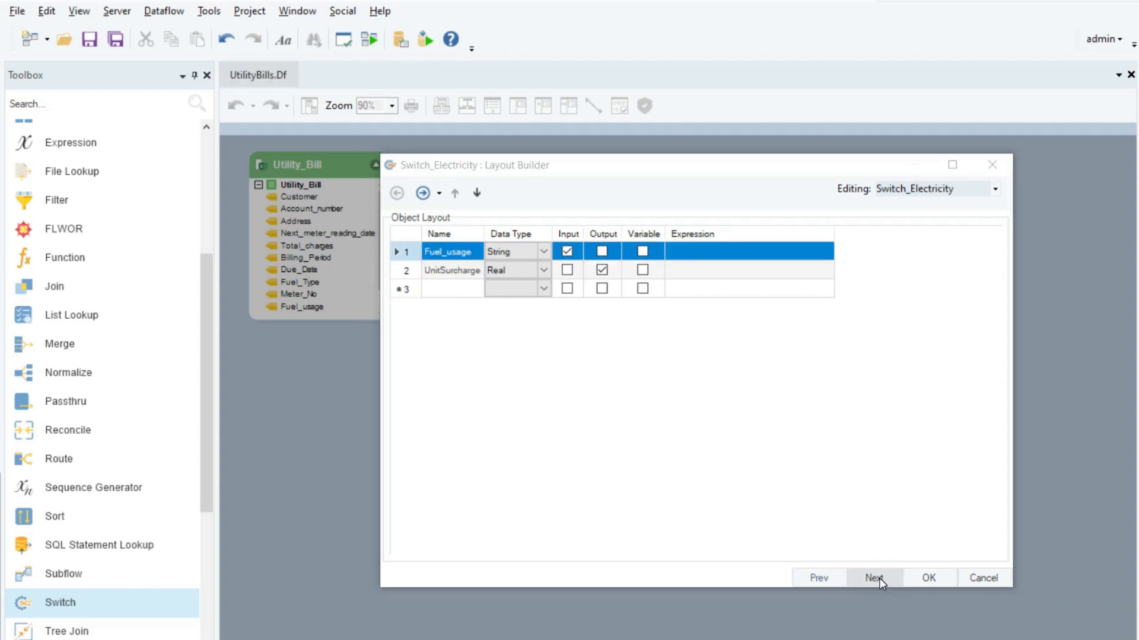
Define Enhanced Mode switch cases for Fuel_usage below 800 (output 0, default), 800 to 1500 (rate 0.128) and above 1500 (rate 0.18)
{"action": "left_click", "coordinate": [880, 580]}
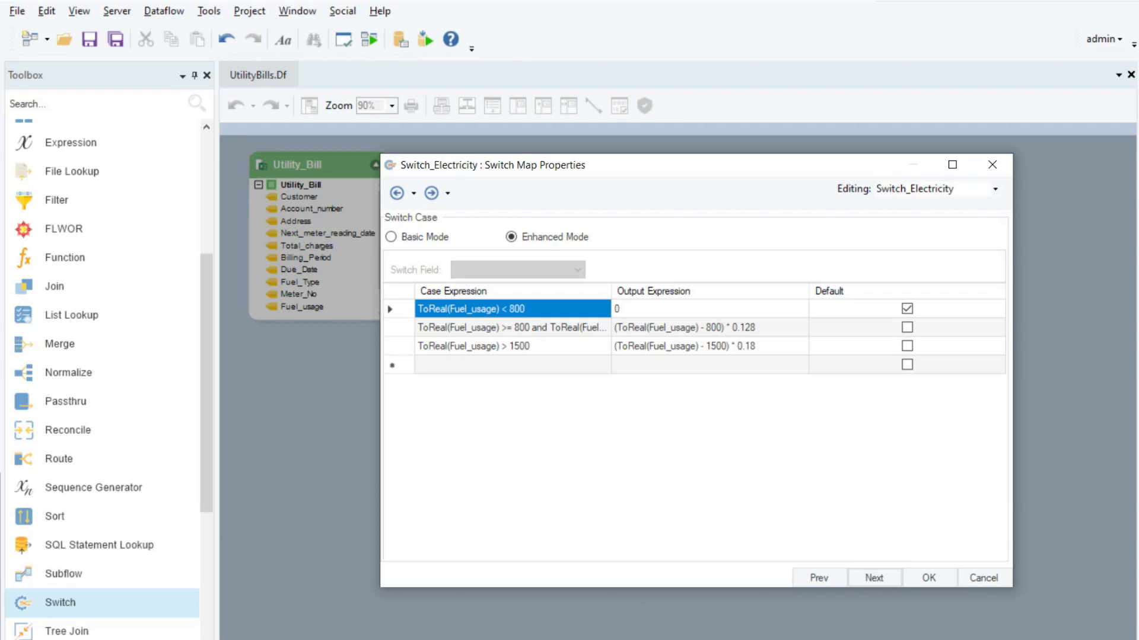
{"action": "left_click", "coordinate": [404, 312]}
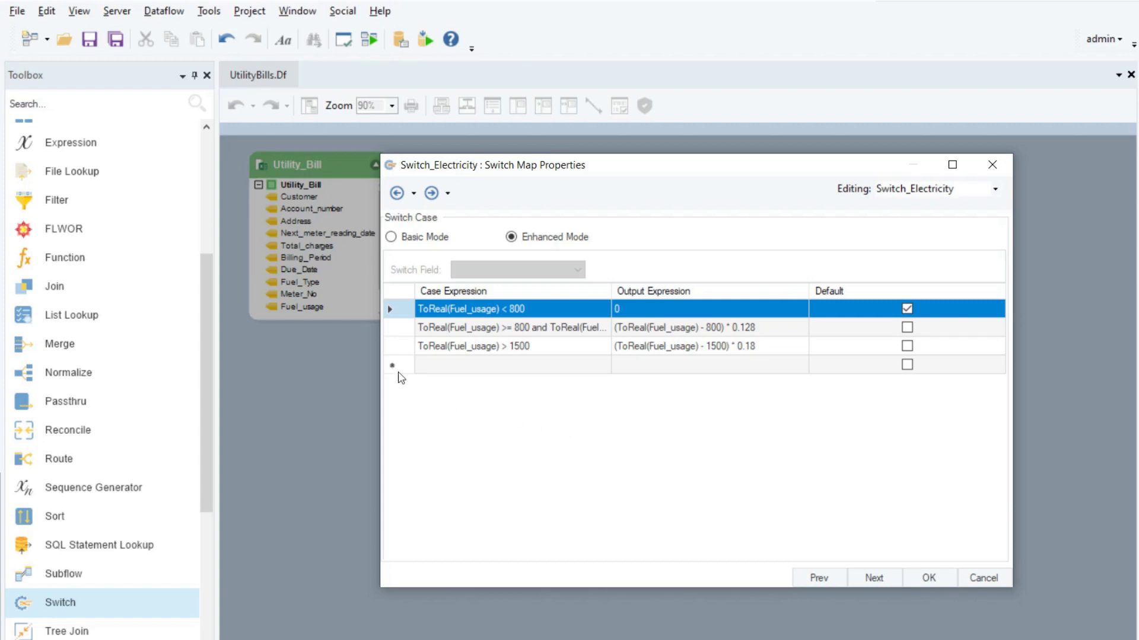
Examine the case and output expressions of the switch case for Fuel_usage between 800 and 1500
{"action": "left_click", "coordinate": [402, 333]}
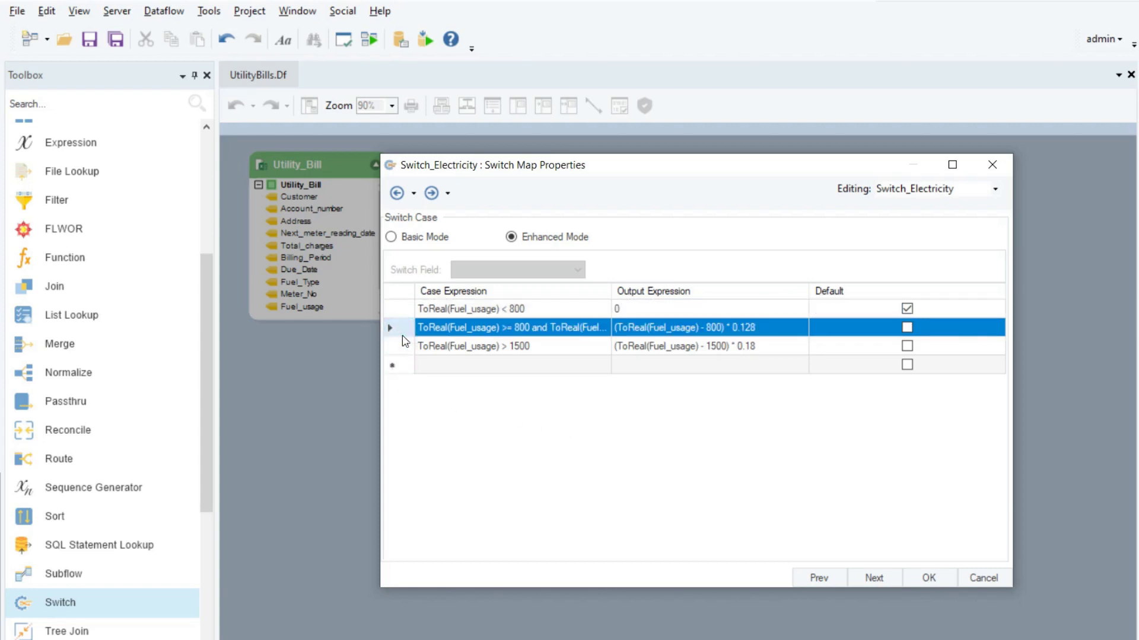
{"action": "left_click", "coordinate": [467, 331]}
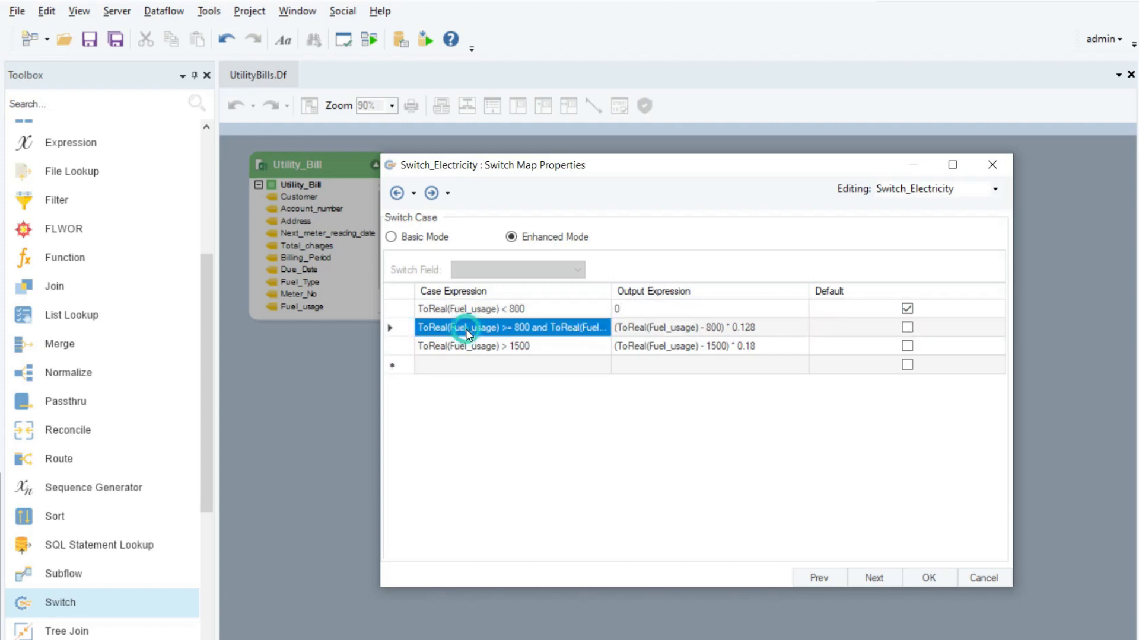
{"action": "left_click", "coordinate": [437, 326]}
{"action": "left_click", "coordinate": [582, 363]}
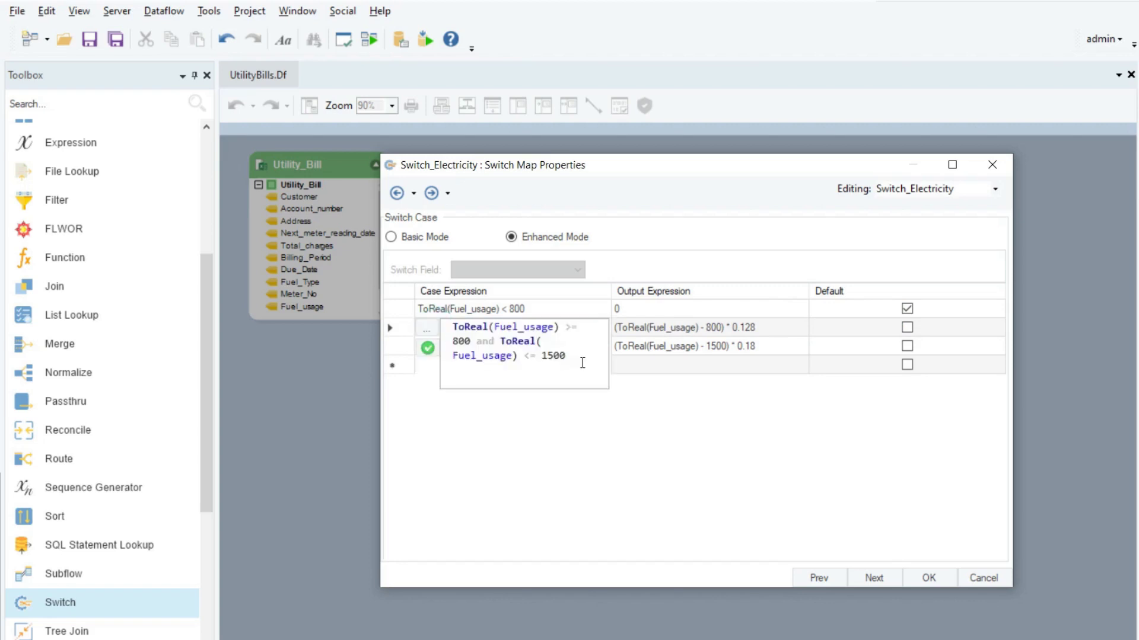
{"action": "left_click", "coordinate": [686, 329]}
{"action": "left_click", "coordinate": [687, 329]}
{"action": "double_click", "coordinate": [672, 327]}
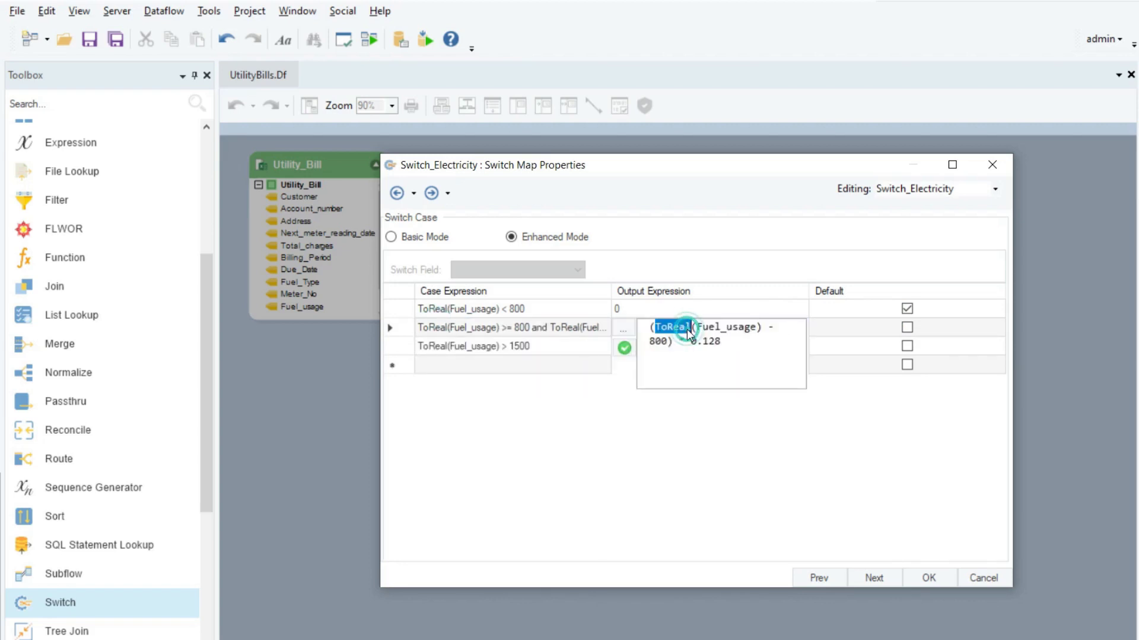
{"action": "left_click", "coordinate": [739, 346]}
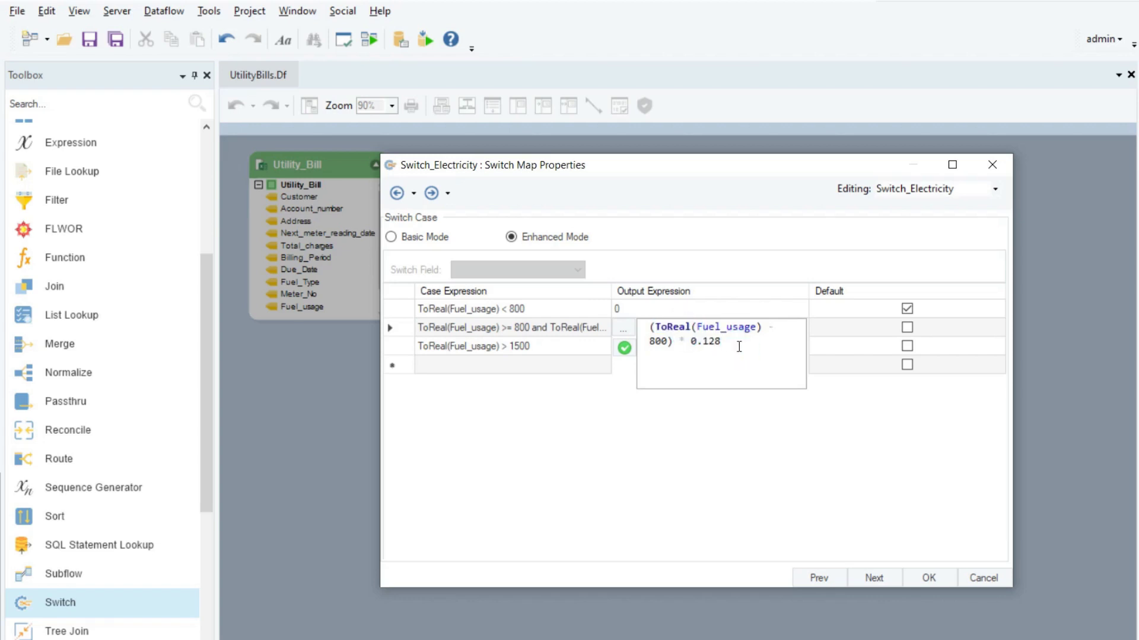
{"action": "left_click", "coordinate": [624, 348]}
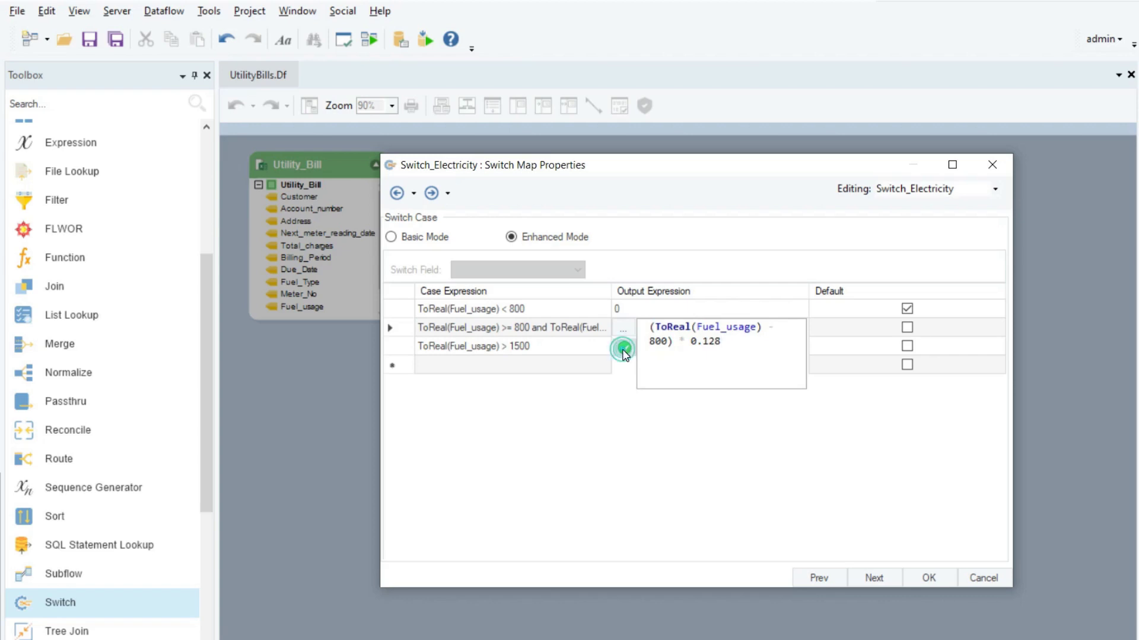
Check the case and output expressions for Fuel_usage above 1500 and apply the Switch_Electricity settings
{"action": "left_click", "coordinate": [410, 347]}
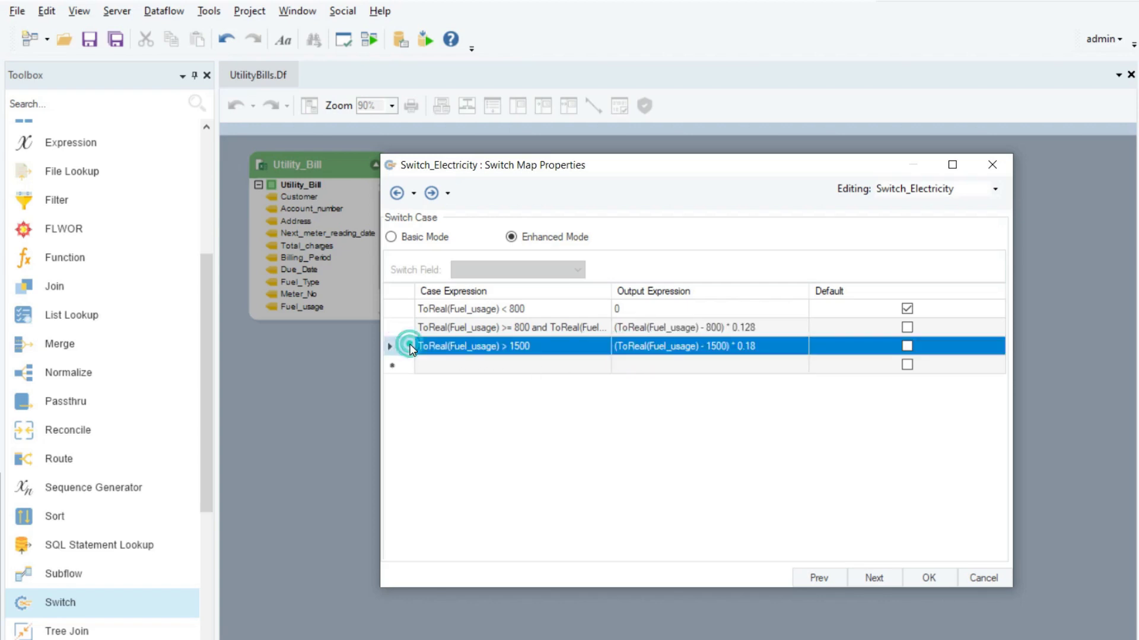
{"action": "left_click", "coordinate": [504, 349]}
{"action": "left_click", "coordinate": [504, 350]}
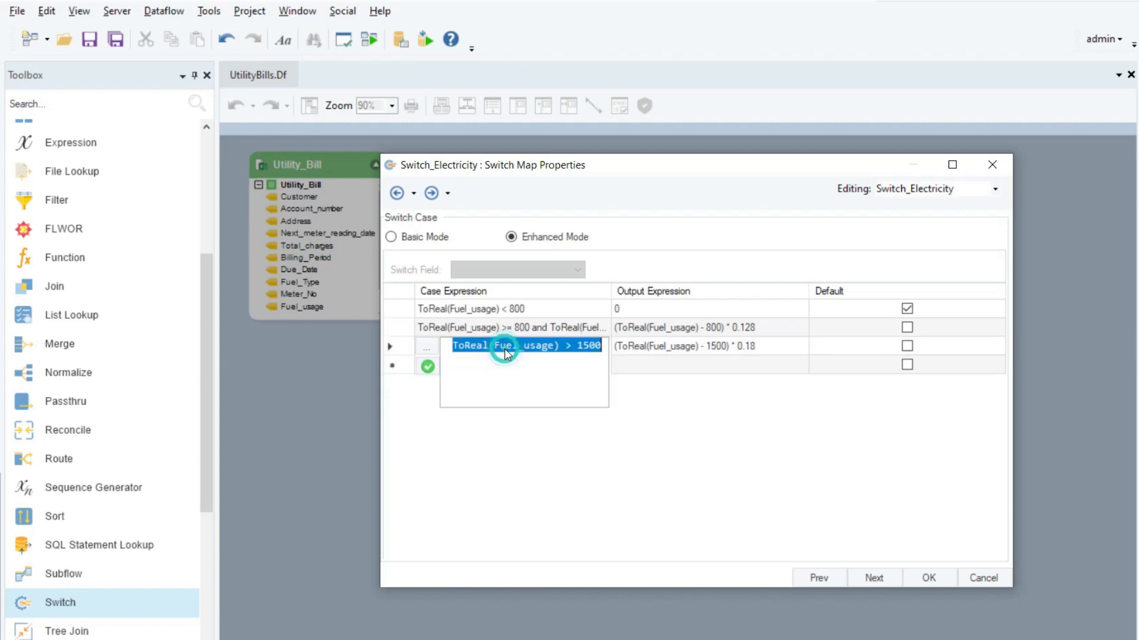
{"action": "left_click", "coordinate": [777, 347]}
{"action": "left_click", "coordinate": [775, 346]}
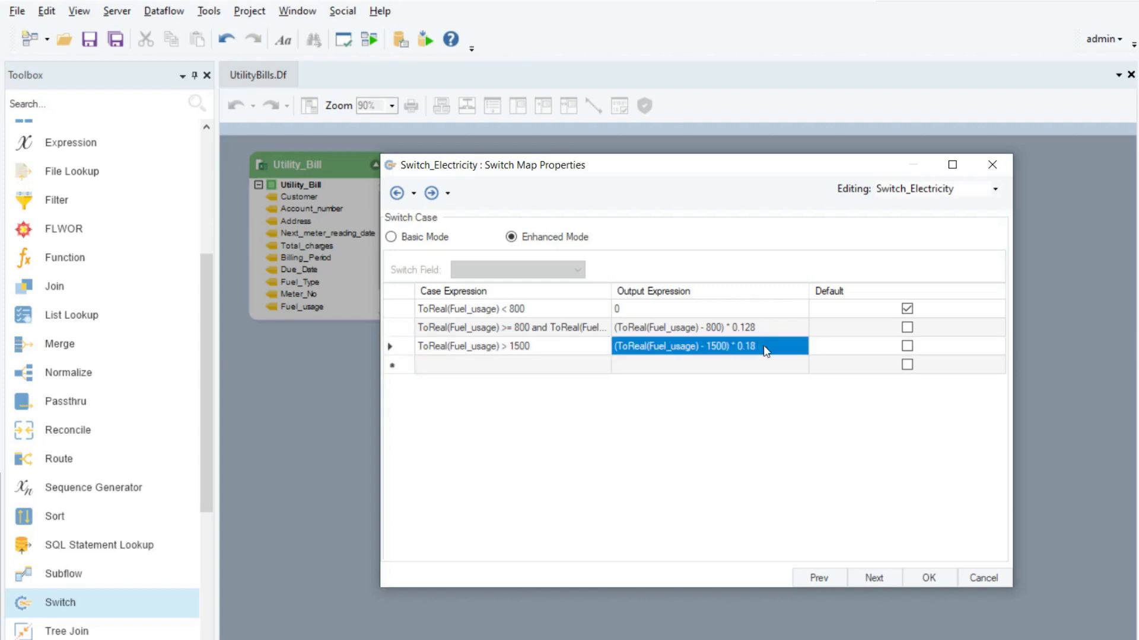
{"action": "left_click", "coordinate": [791, 345]}
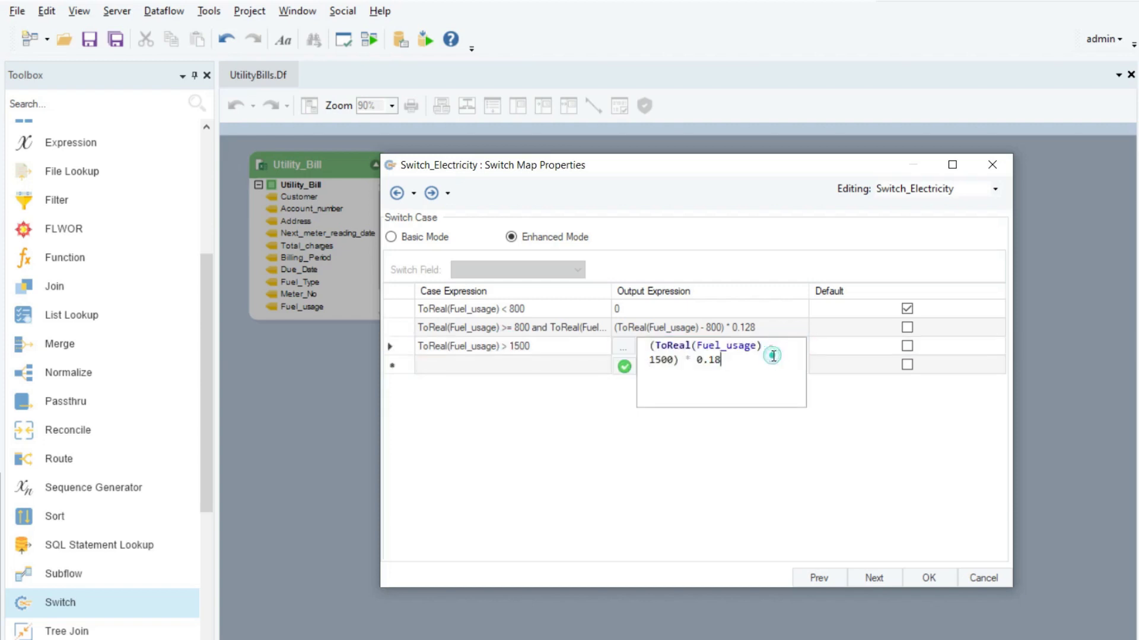
{"action": "left_click", "coordinate": [624, 366]}
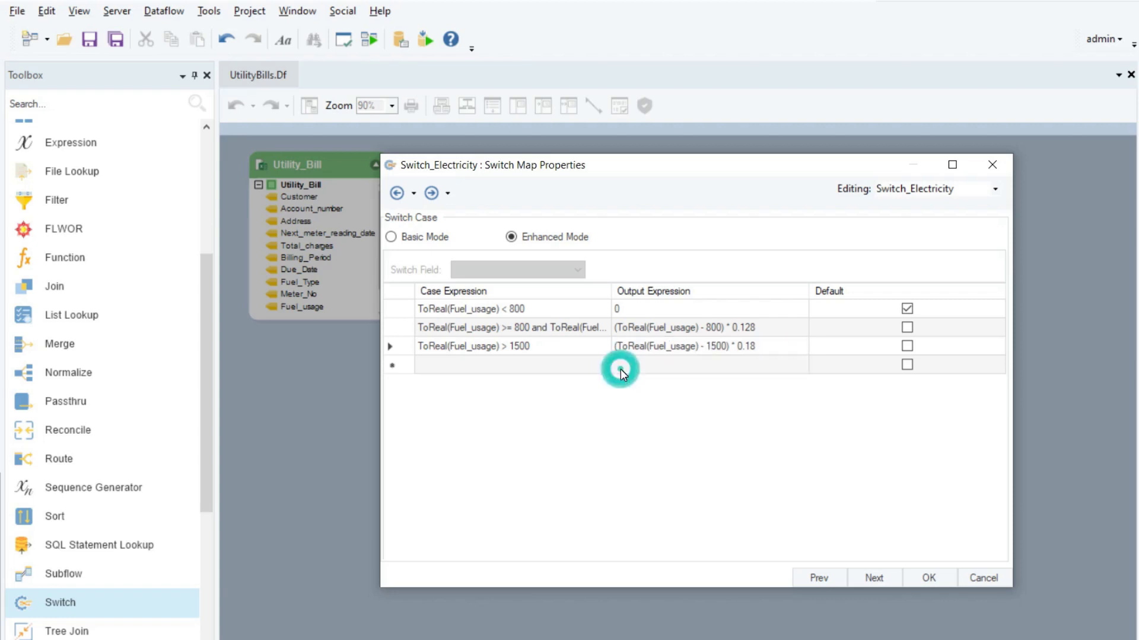
{"action": "left_click", "coordinate": [929, 580]}
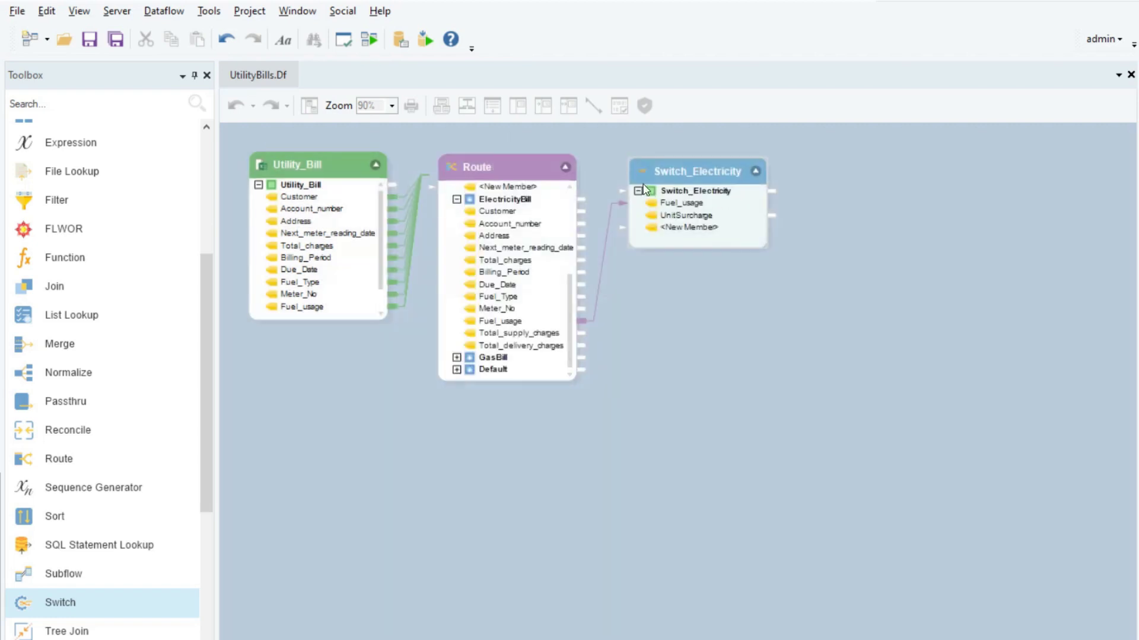
Preview the output of the Switch_Electricity transformation
{"action": "right_click", "coordinate": [695, 179]}
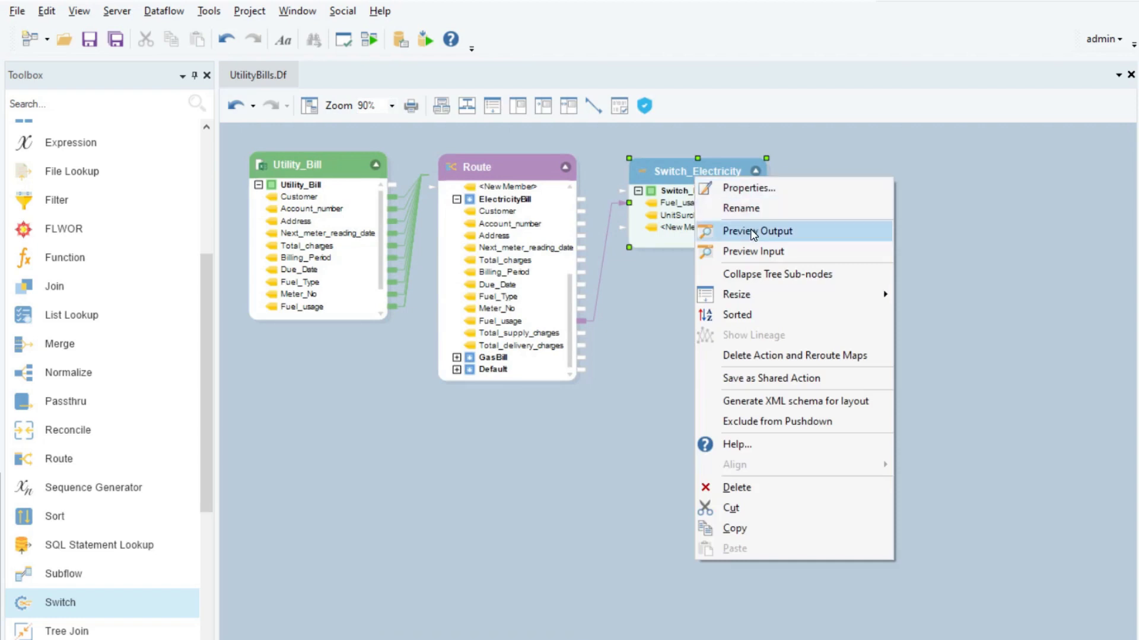
{"action": "left_click", "coordinate": [752, 232]}
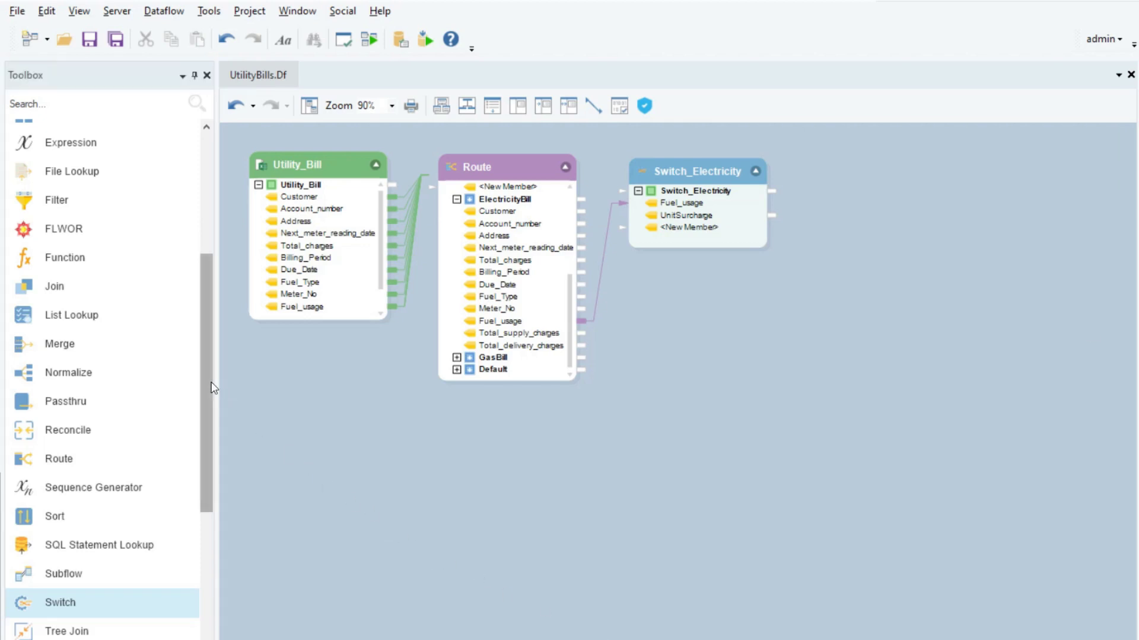
Add an Expression transformation beside Switch_Electricity and map all ElectricityBill fields from Route plus the switch's UnitSurcharge into it
{"action": "left_click_drag", "start_coordinate": [207, 392], "coordinate": [207, 280]}
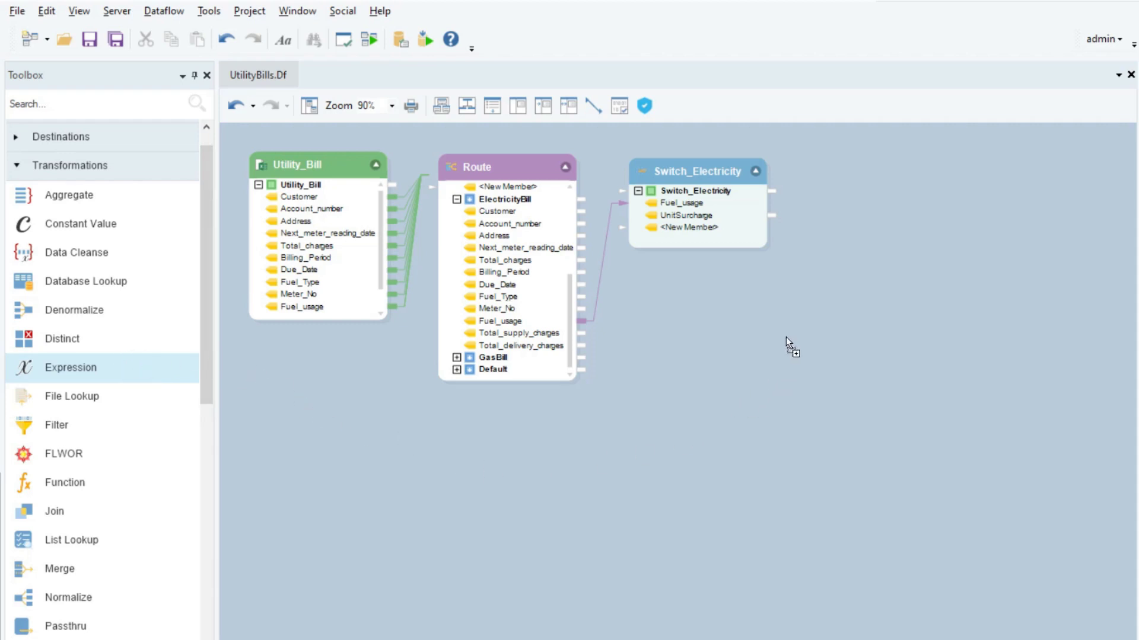
{"action": "left_click_drag", "start_coordinate": [813, 176], "coordinate": [810, 172]}
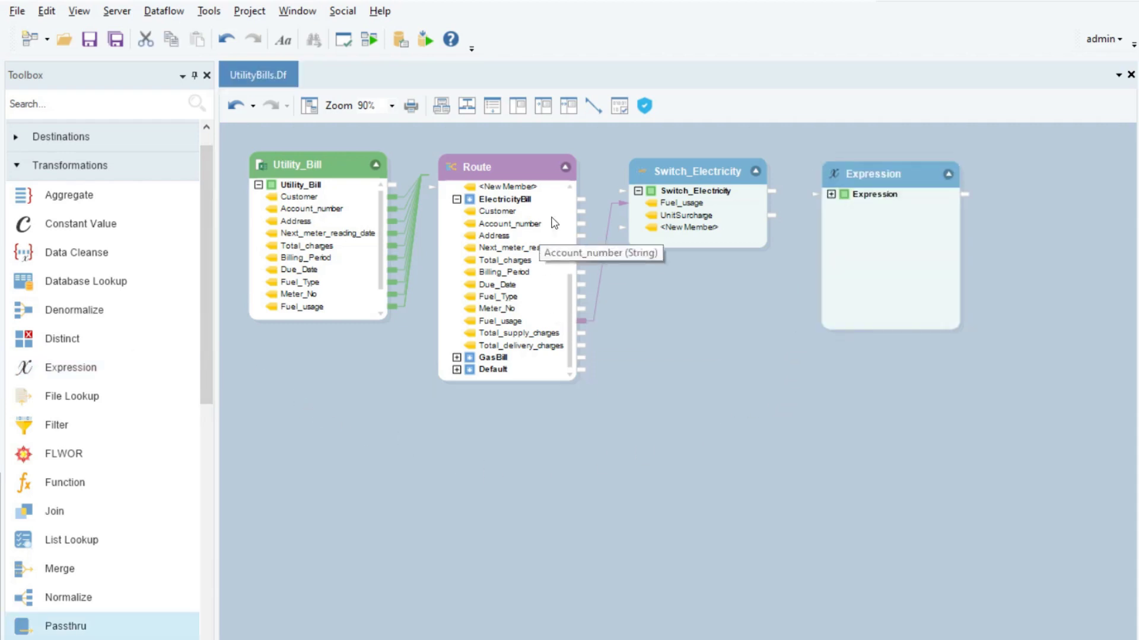
{"action": "mouse_move", "coordinate": [583, 206]}
{"action": "left_mouse_down"}
{"action": "mouse_move", "coordinate": [658, 279]}
{"action": "mouse_move", "coordinate": [777, 277]}
{"action": "mouse_move", "coordinate": [808, 195]}
{"action": "left_mouse_up"}
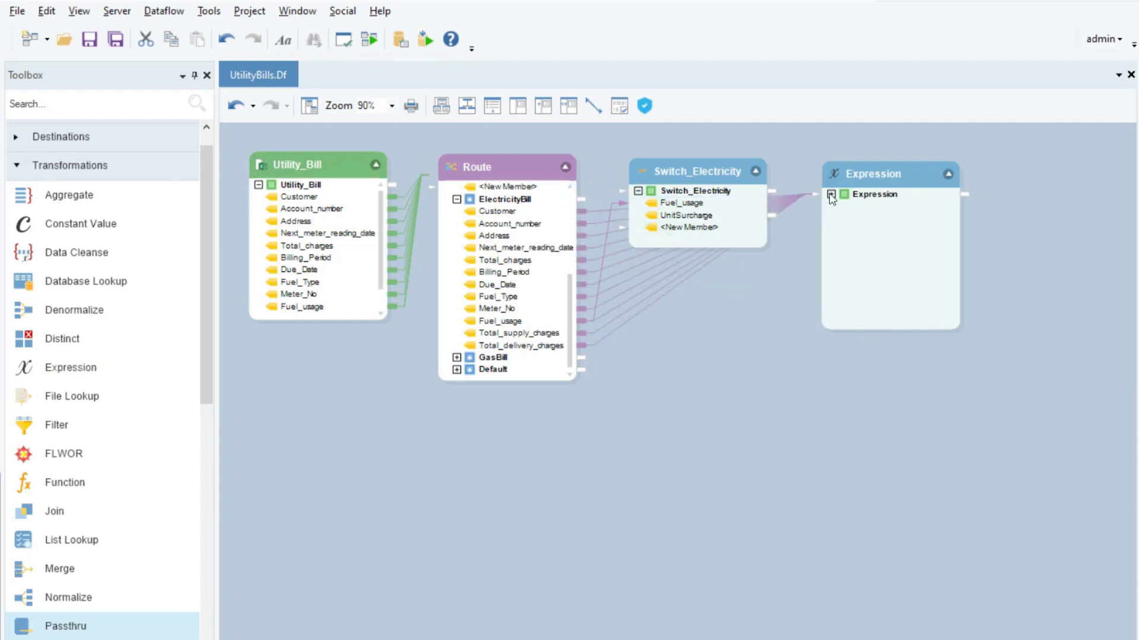
{"action": "scroll", "coordinate": [876, 280], "scroll_direction": "down", "scroll_amount": 2}
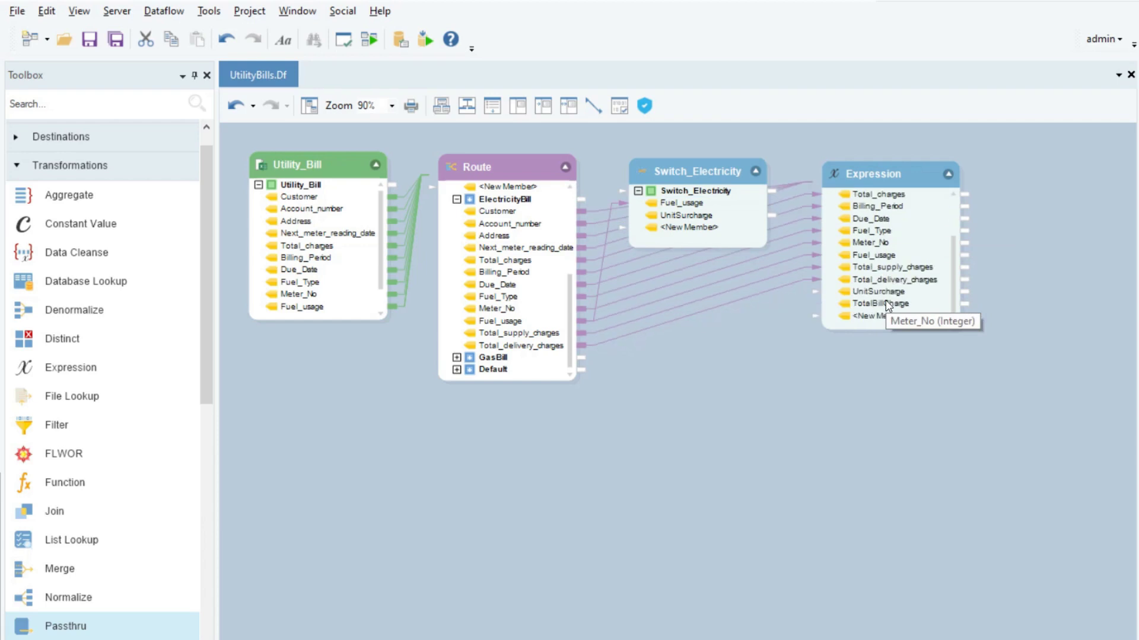
{"action": "left_click_drag", "start_coordinate": [773, 222], "coordinate": [819, 292]}
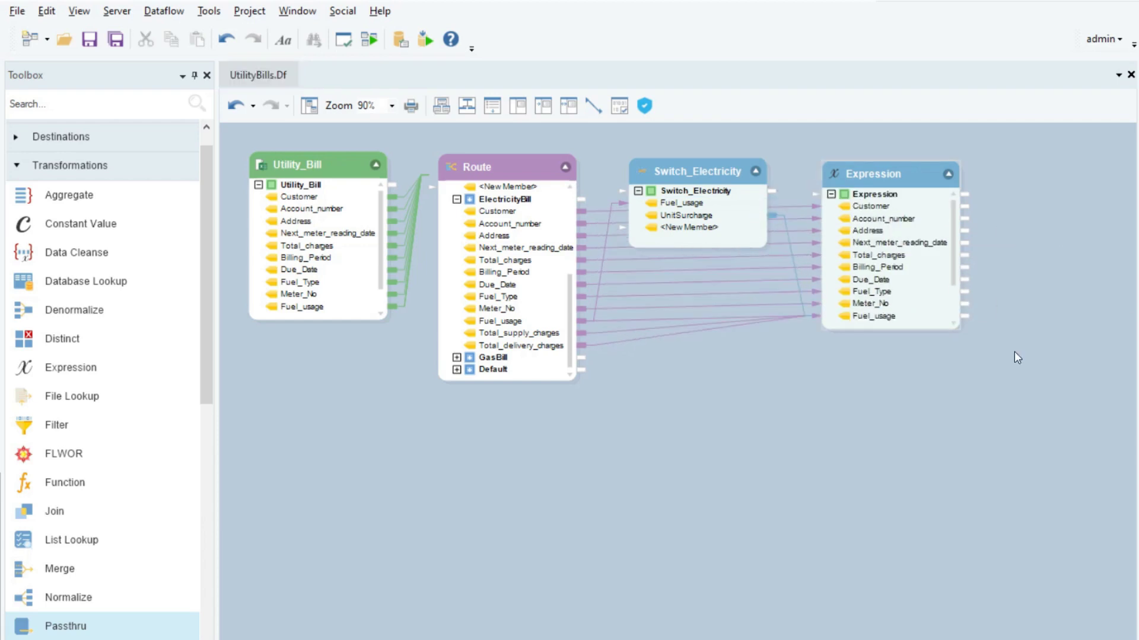
Add a TotalBillCharge field of type Real to the Expression layout and mark it as an output
{"action": "left_click", "coordinate": [899, 185]}
{"action": "double_click", "coordinate": [899, 184]}
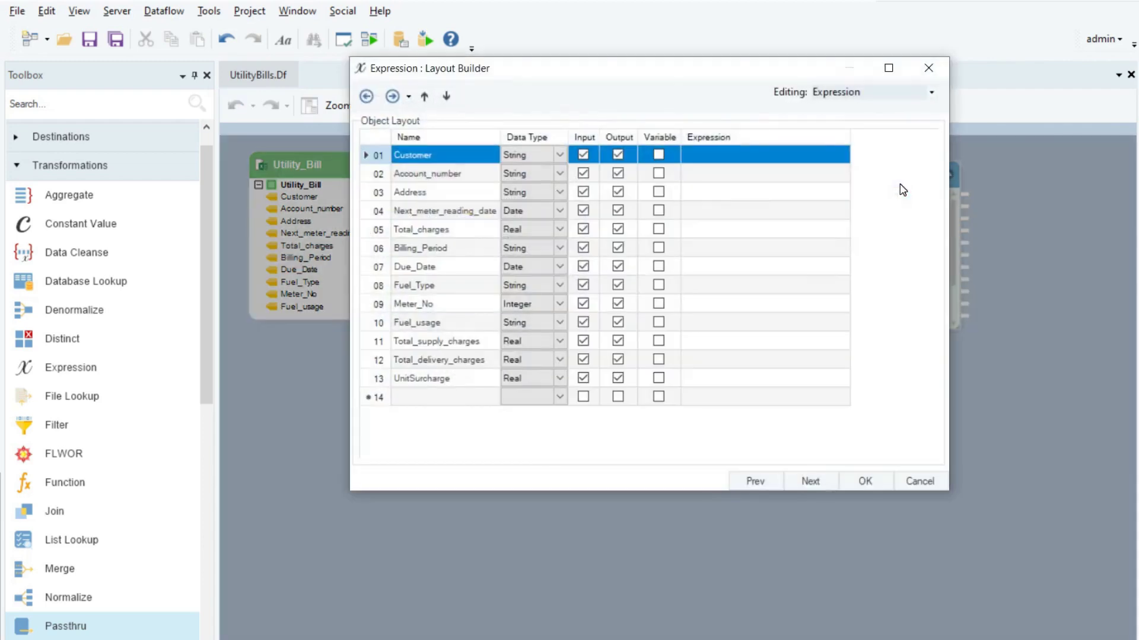
{"action": "left_click", "coordinate": [443, 397]}
{"action": "left_click", "coordinate": [444, 398]}
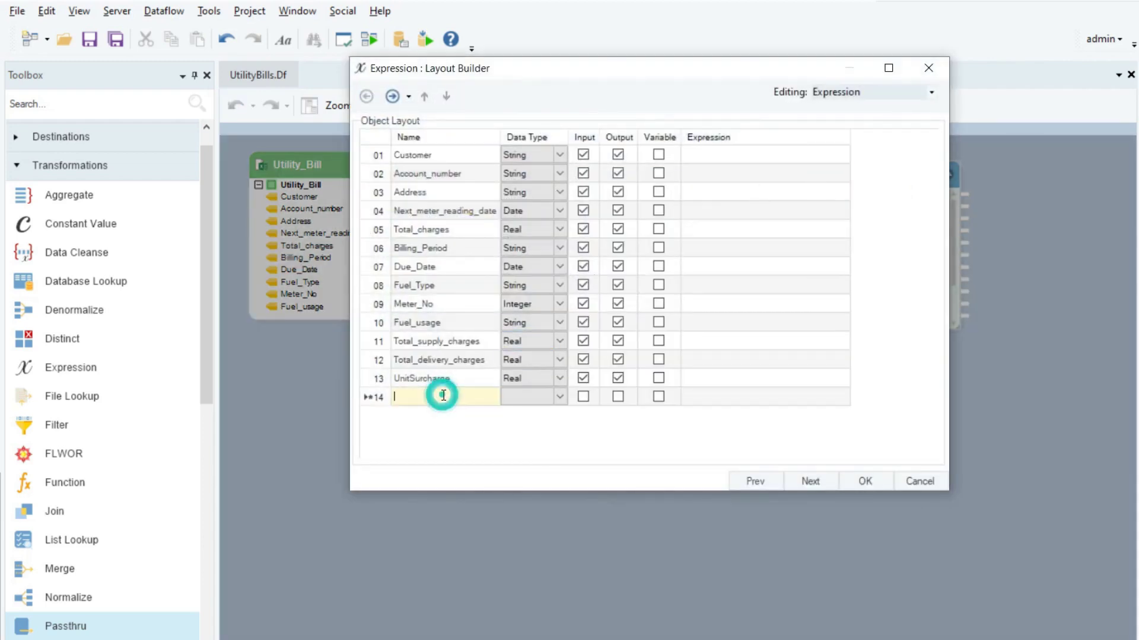
{"action": "type", "text": "Total"}
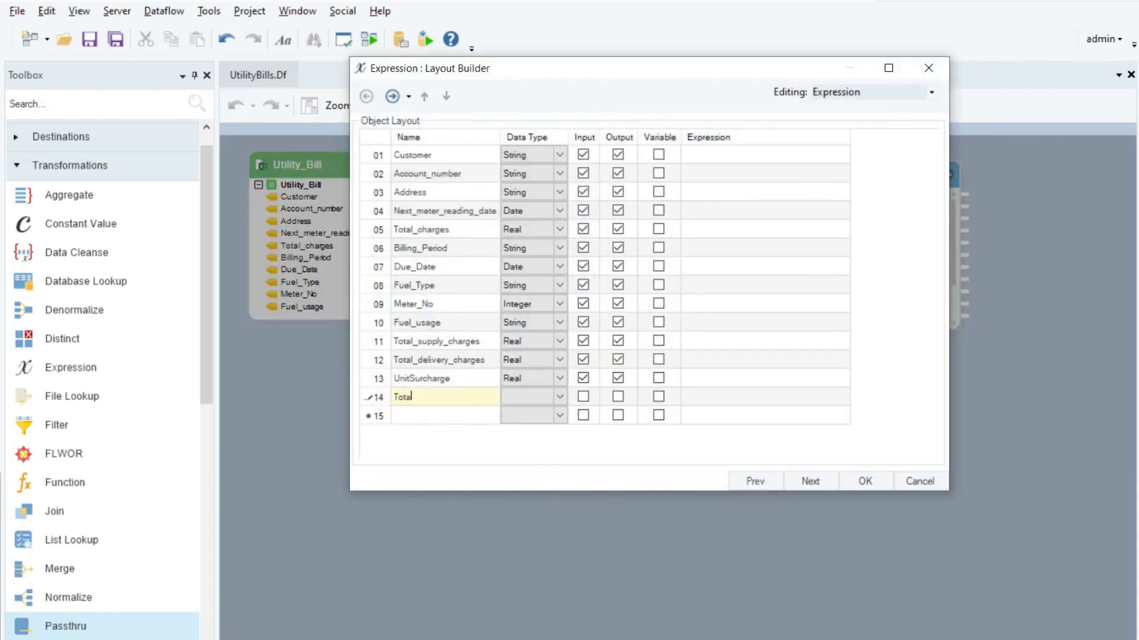
{"action": "type", "text": "BillCharge"}
{"action": "left_click", "coordinate": [549, 392]}
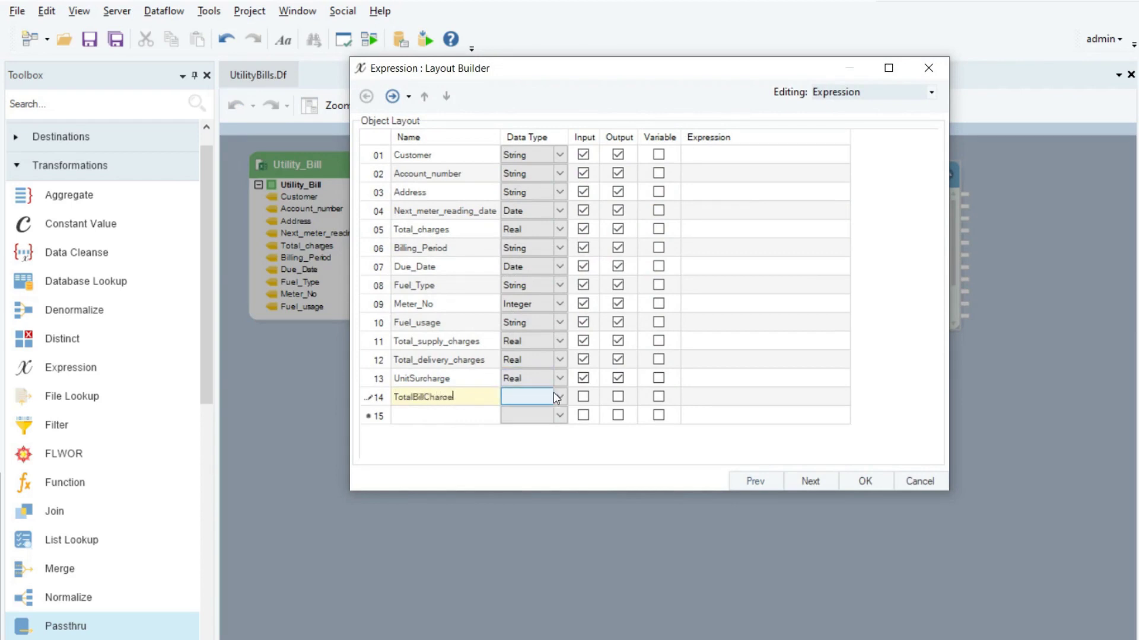
{"action": "left_click", "coordinate": [554, 395]}
{"action": "left_click", "coordinate": [550, 423]}
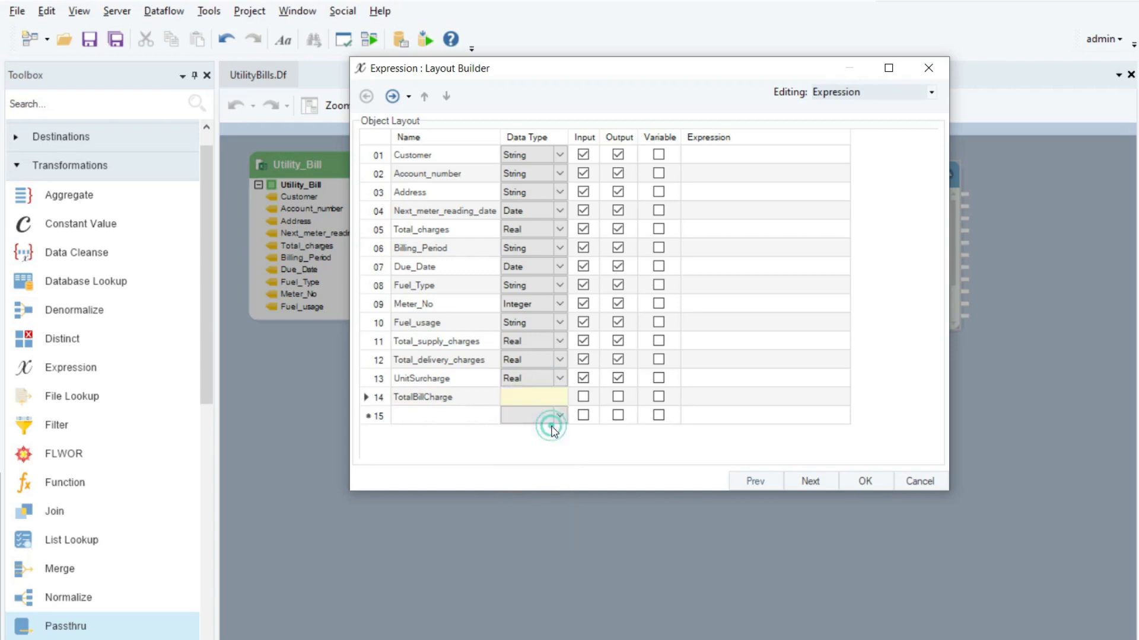
{"action": "left_click", "coordinate": [617, 396]}
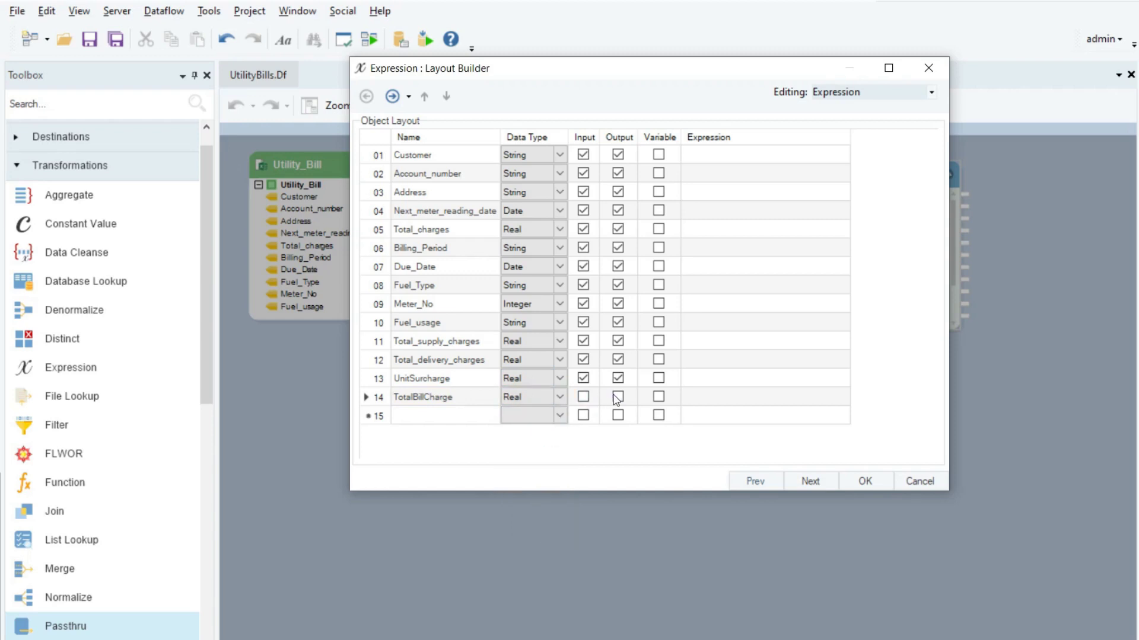
Define TotalBillCharge as Total_supply_charges+Total_delivery_charges+UnitSurcharge and apply the Expression settings
{"action": "left_click", "coordinate": [688, 395]}
{"action": "left_click", "coordinate": [687, 394]}
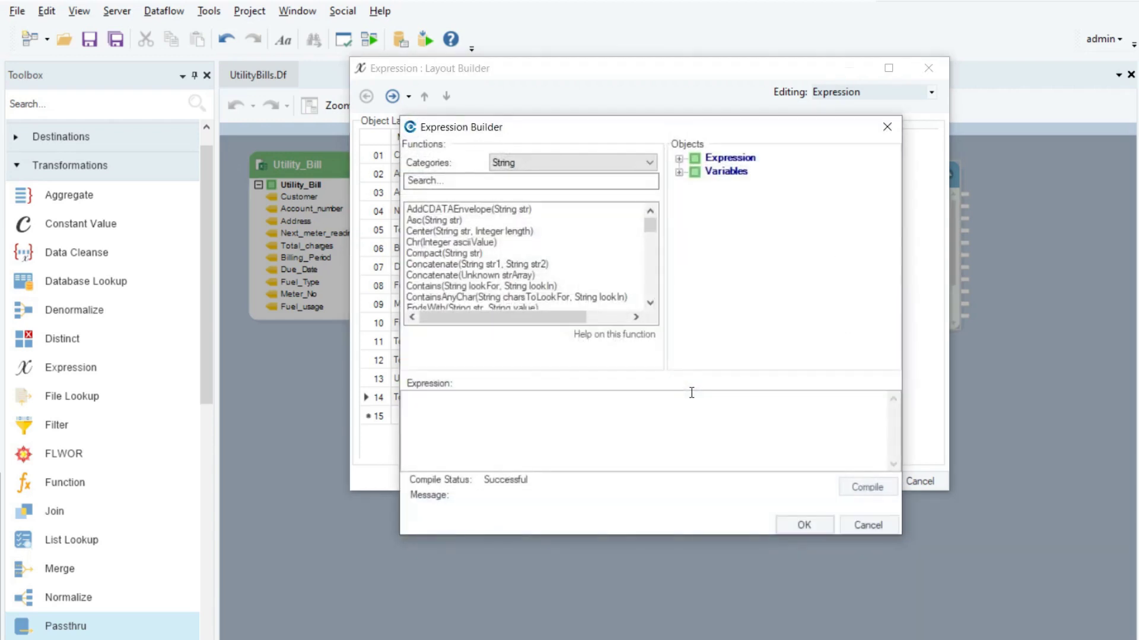
{"action": "left_click", "coordinate": [679, 159]}
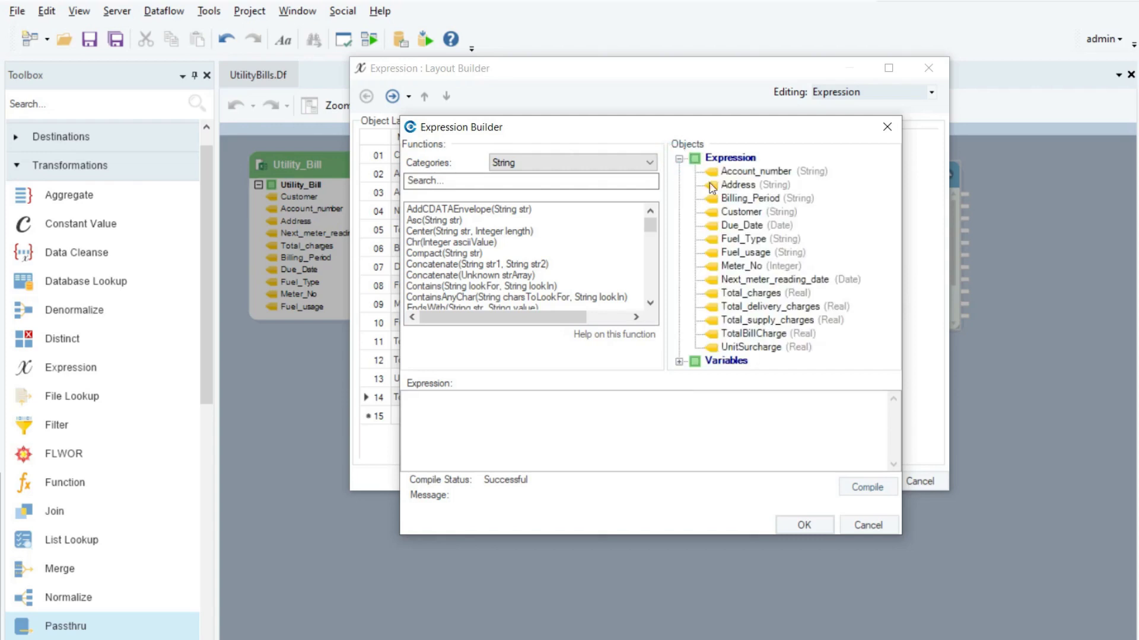
{"action": "type", "text": "+"}
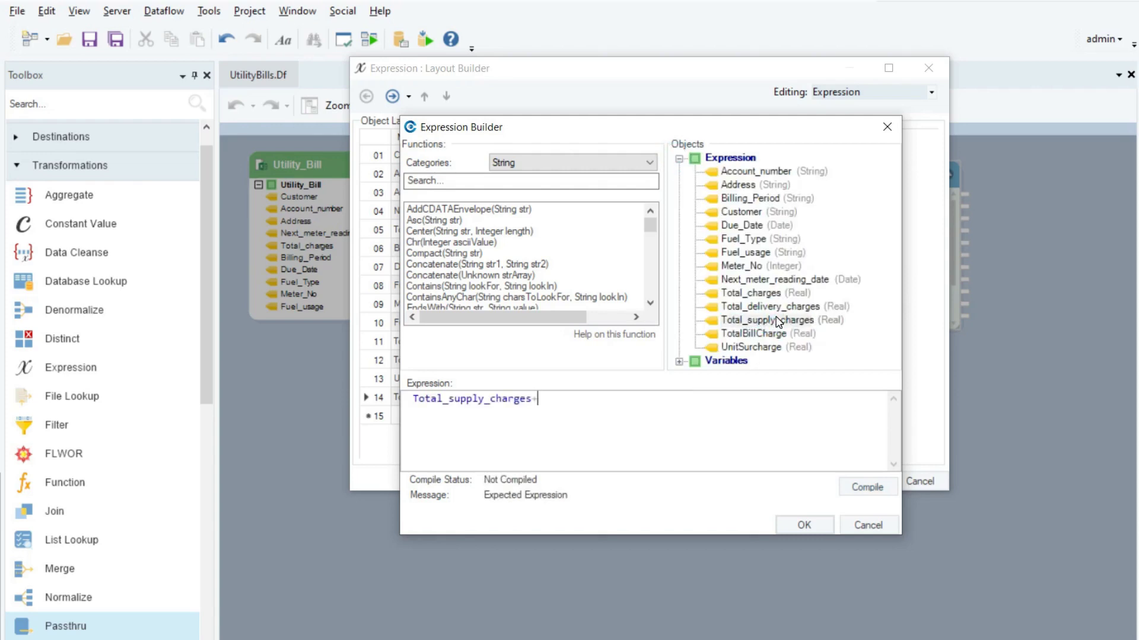
{"action": "double_click", "coordinate": [775, 308]}
{"action": "type", "text": "+"}
{"action": "double_click", "coordinate": [781, 348]}
{"action": "left_click", "coordinate": [829, 523]}
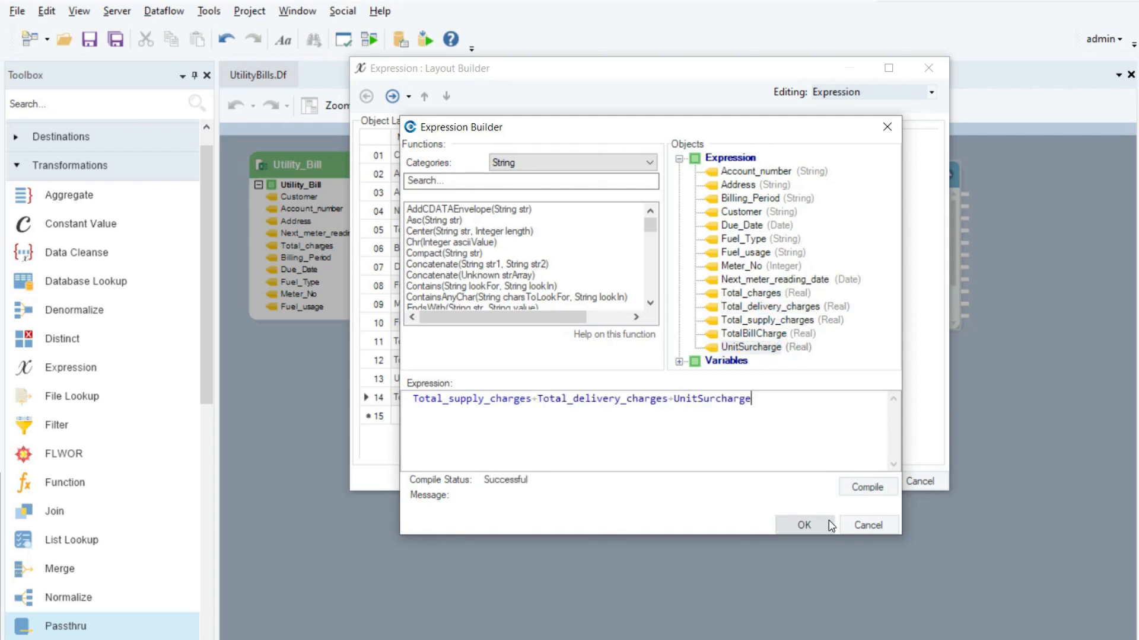
{"action": "left_click", "coordinate": [848, 480]}
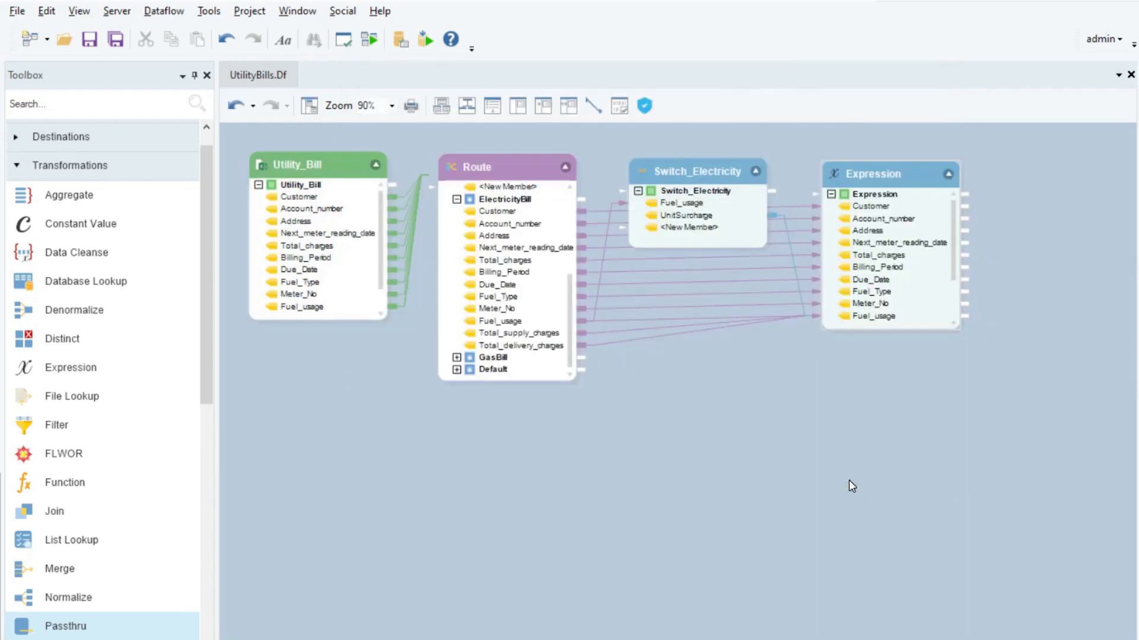
Add an Excel workbook destination named Electricity_Bills after the Expression transformation and map the Expression fields to it
{"action": "left_click", "coordinate": [150, 154]}
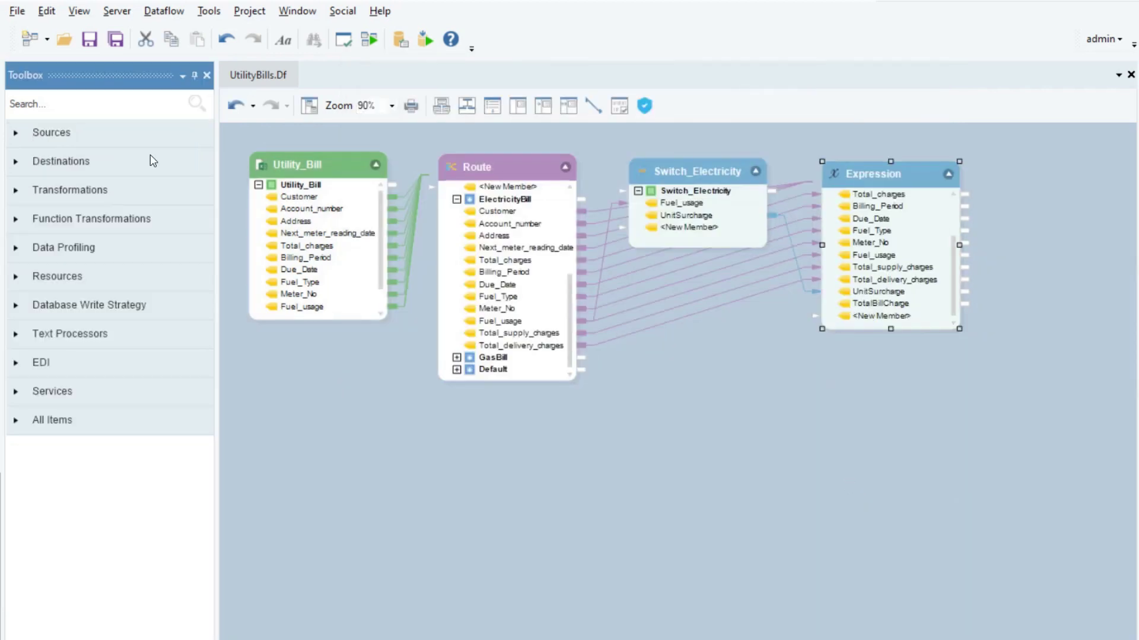
{"action": "left_click", "coordinate": [153, 160]}
{"action": "left_click_drag", "start_coordinate": [129, 254], "coordinate": [547, 449]}
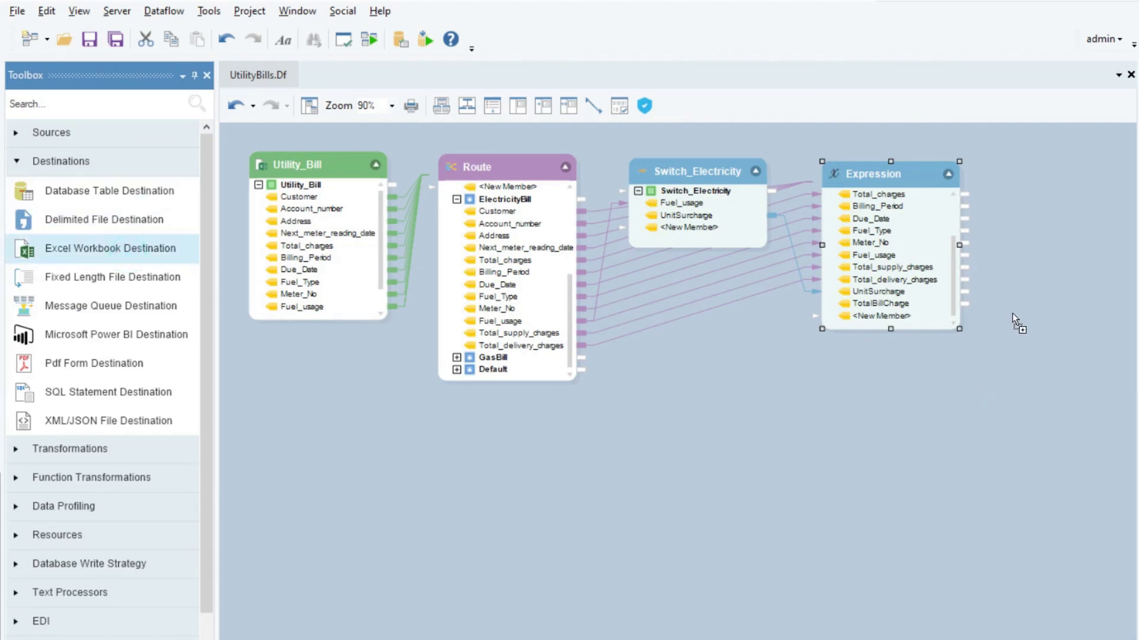
{"action": "left_click_drag", "start_coordinate": [992, 174], "coordinate": [990, 169]}
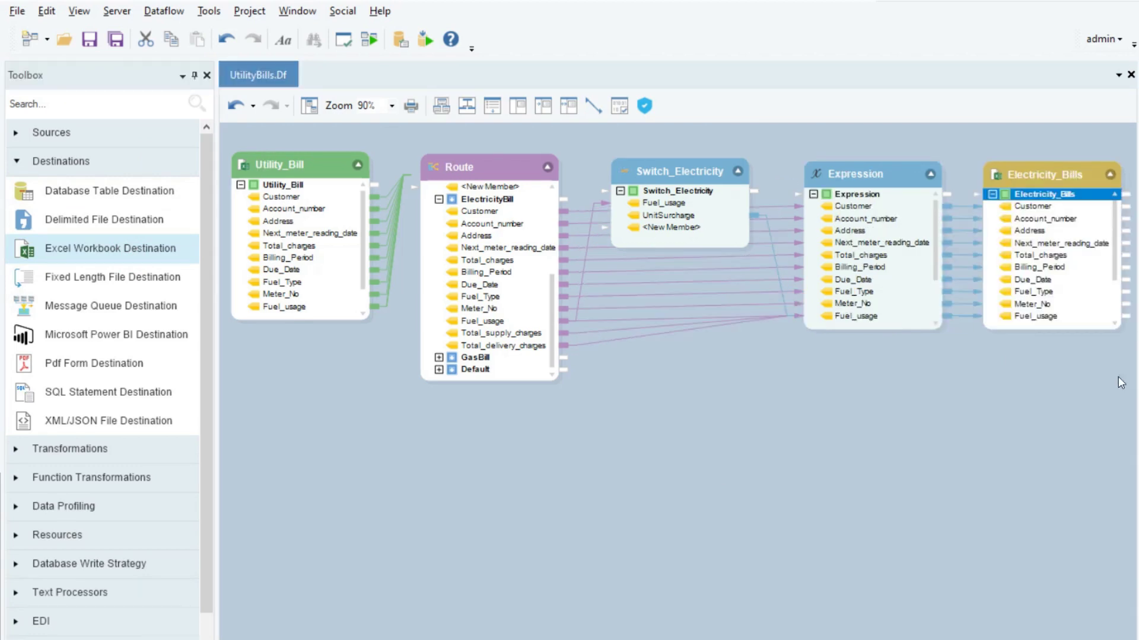
{"action": "left_click", "coordinate": [1100, 396]}
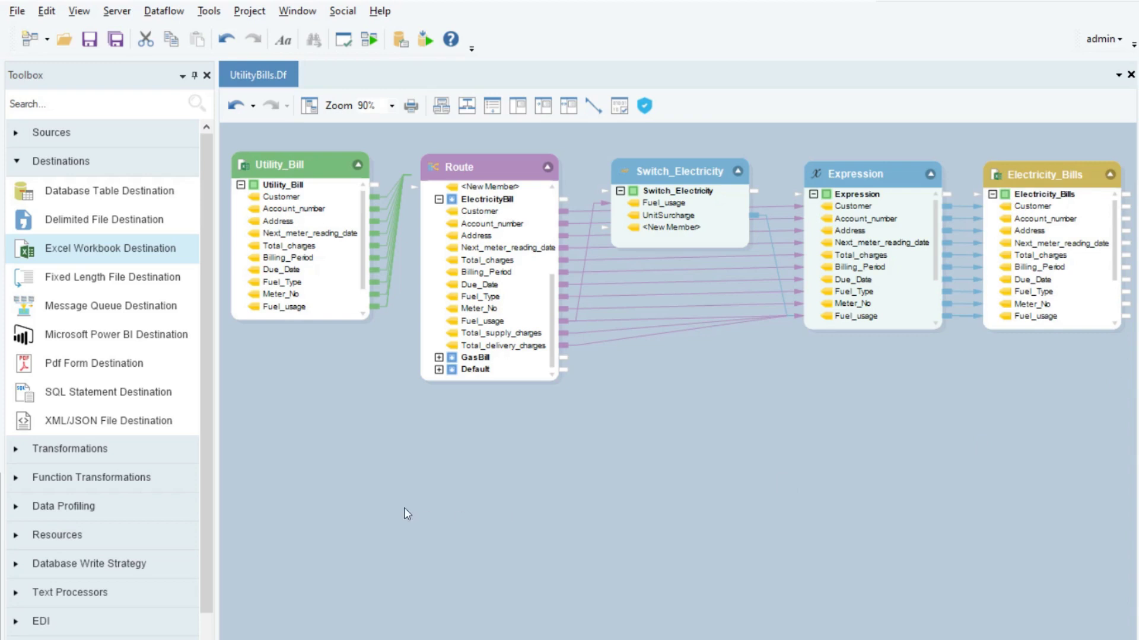
Add an Excel workbook destination named Gas_Bills below Switch_Electricity and map Route's GasBill fields to it
{"action": "left_click_drag", "start_coordinate": [179, 250], "coordinate": [682, 454]}
{"action": "left_click_drag", "start_coordinate": [563, 358], "coordinate": [645, 419]}
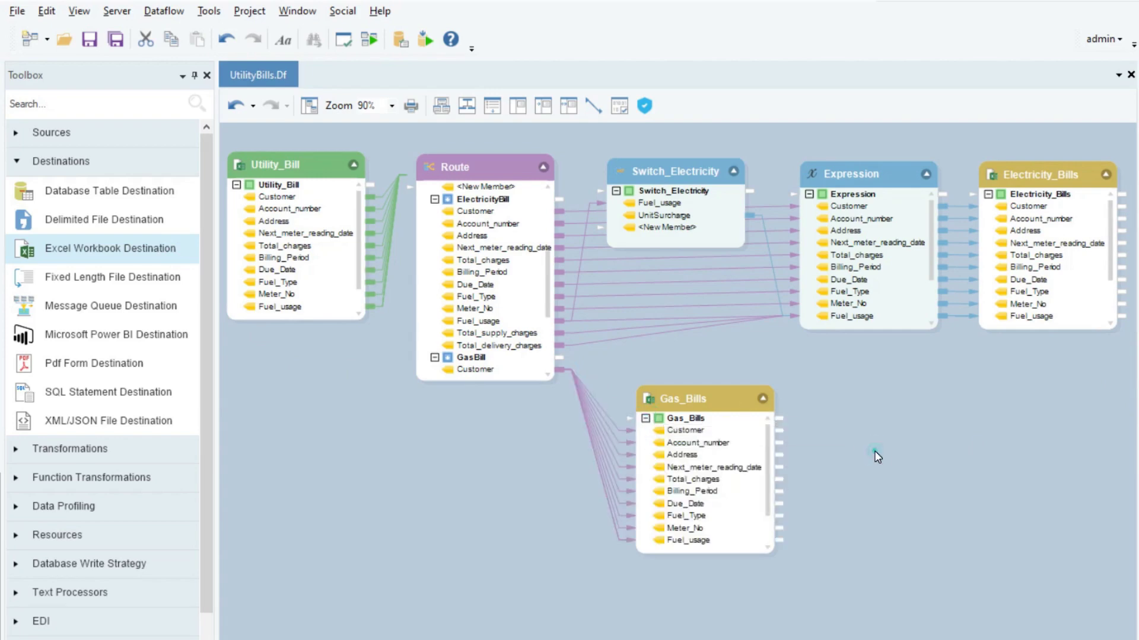
Run the UtilityBills dataflow and open the resulting ElectBills.xlsx and GasBills.xlsx destination files
{"action": "left_click", "coordinate": [369, 41]}
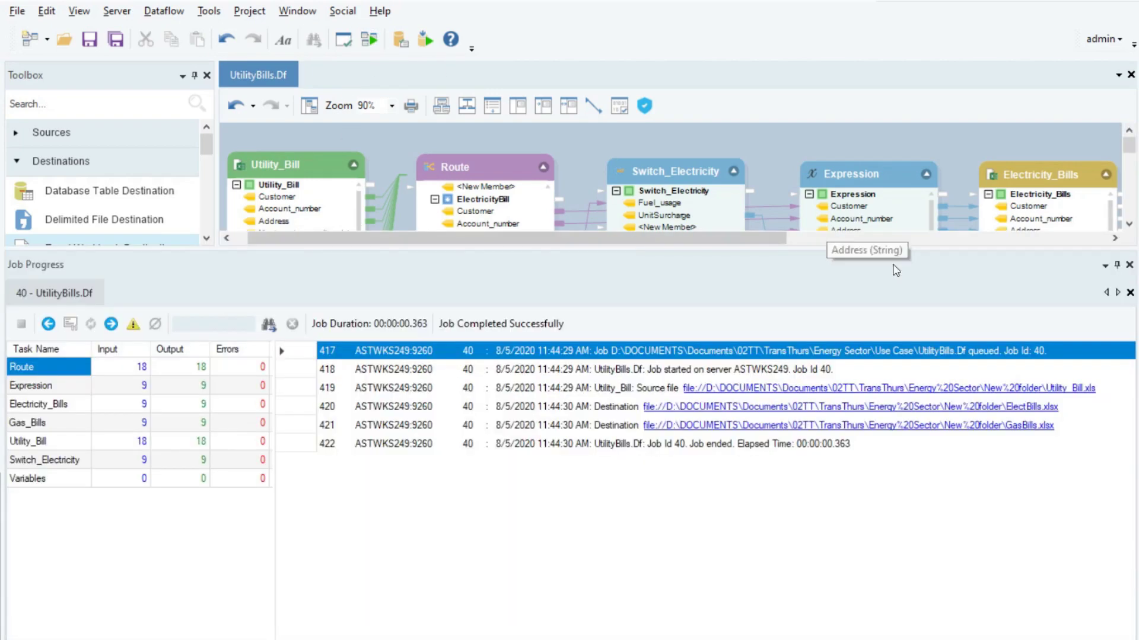
{"action": "left_click", "coordinate": [1005, 408]}
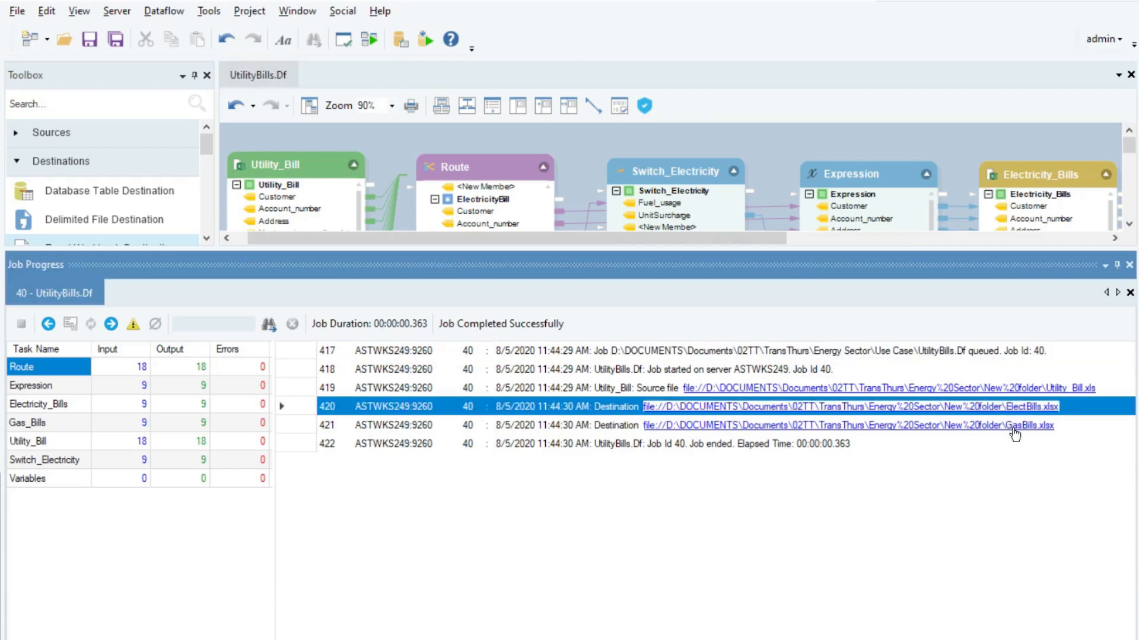
{"action": "left_click", "coordinate": [1014, 429]}
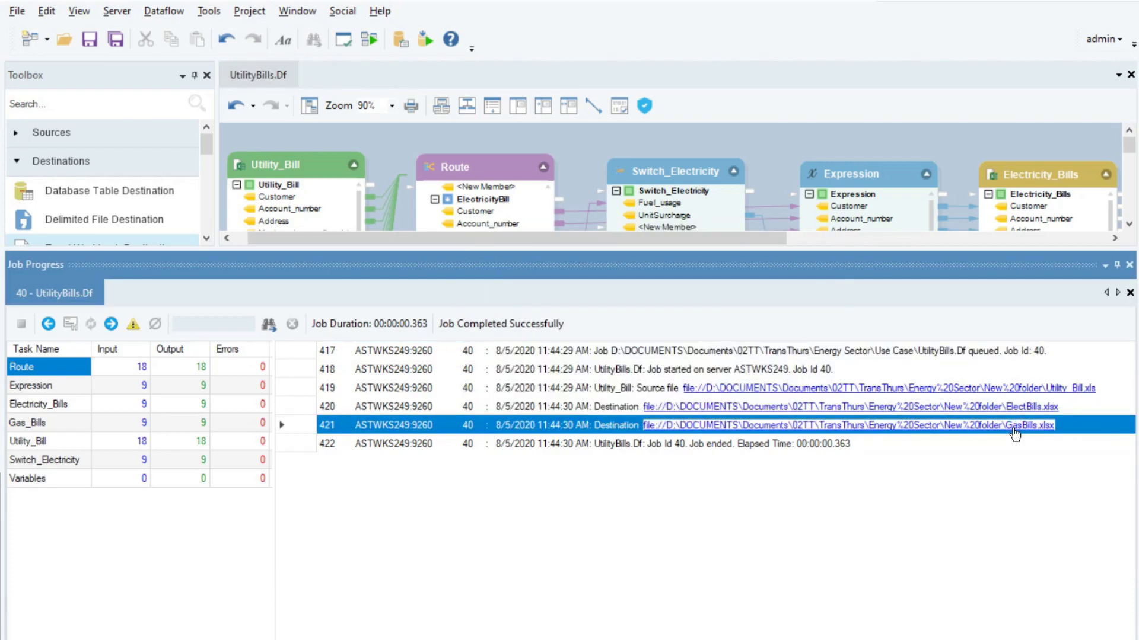